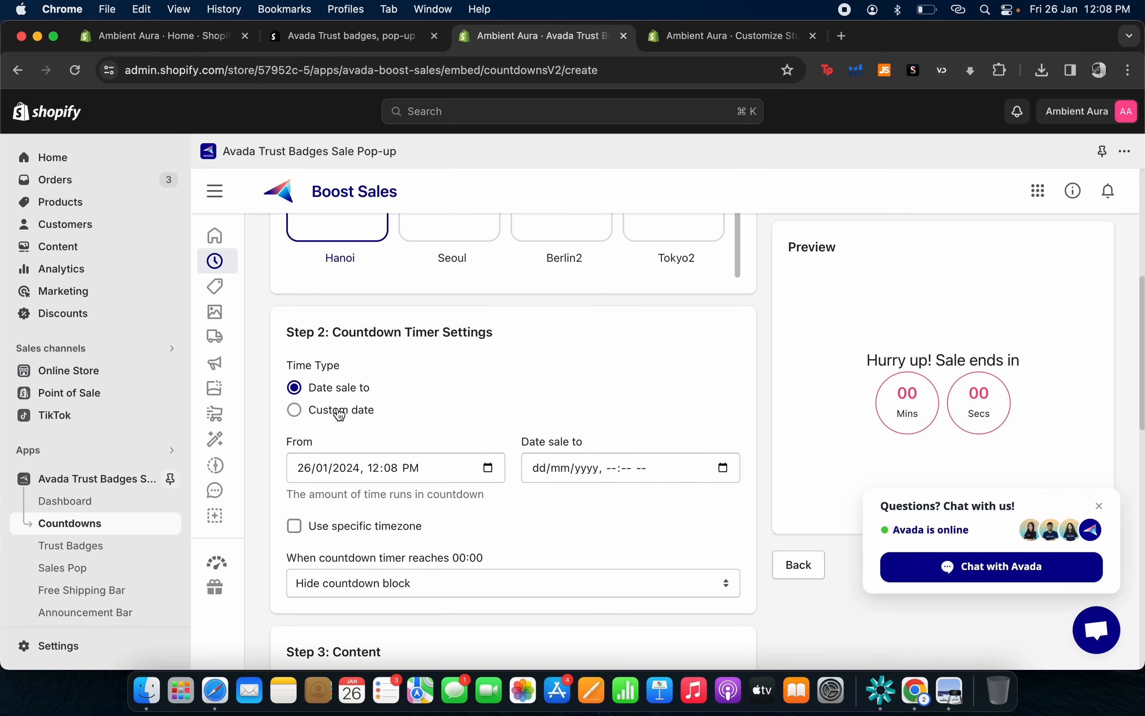
Review the countdown timer settings and make a first attempt to save it.
scroll(367, 358, down, 9)
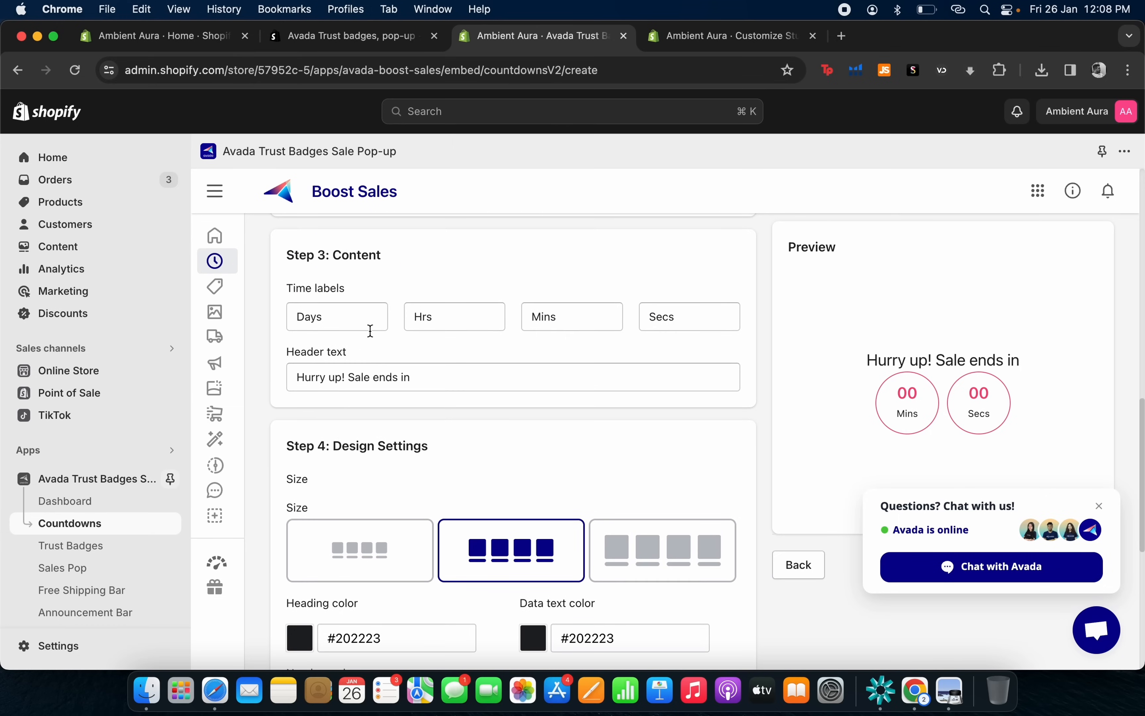
scroll(371, 329, down, 5)
scroll(371, 330, down, 3)
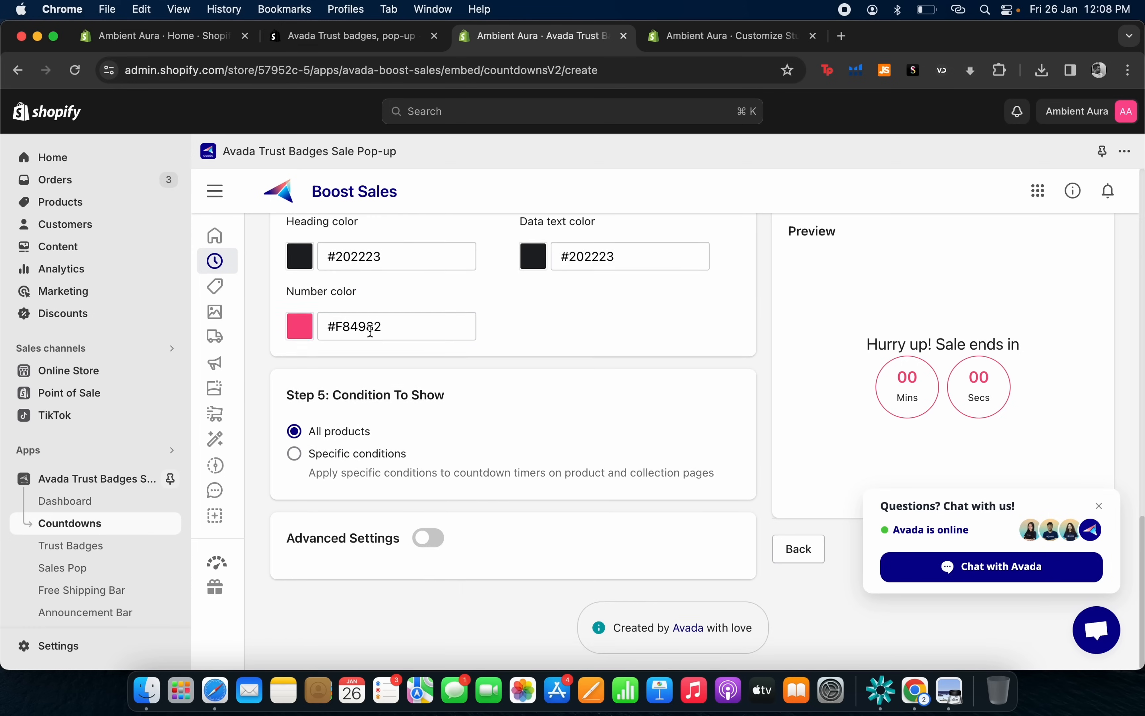
scroll(371, 330, up, 20)
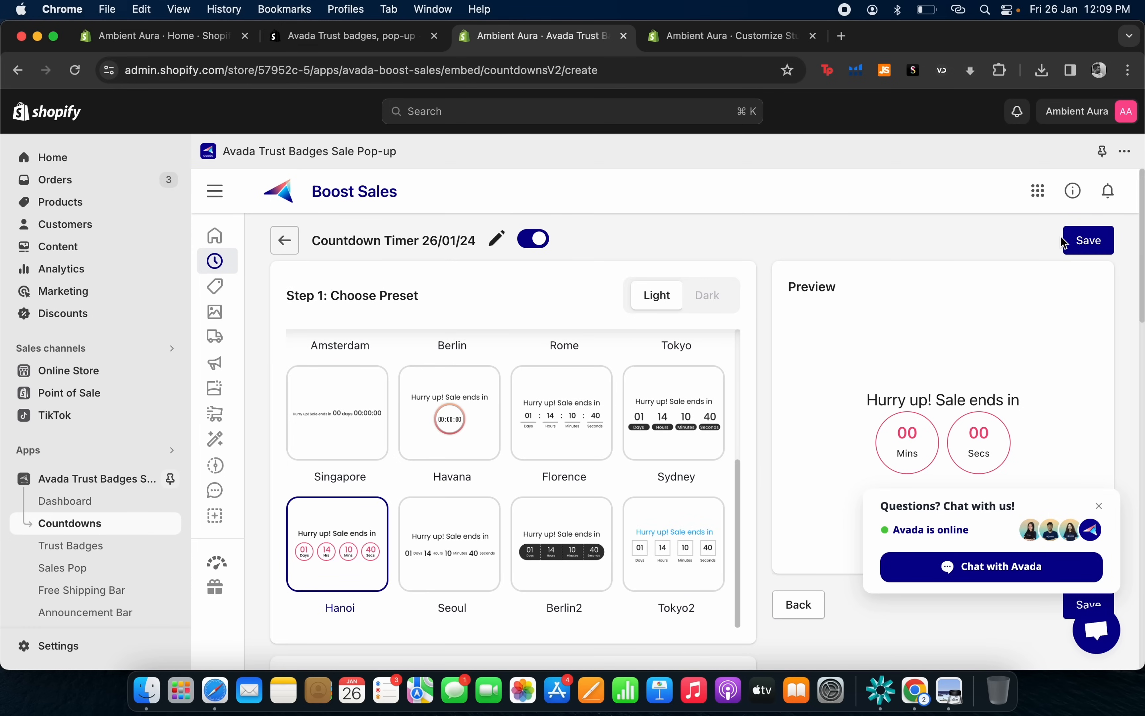
click(1068, 241)
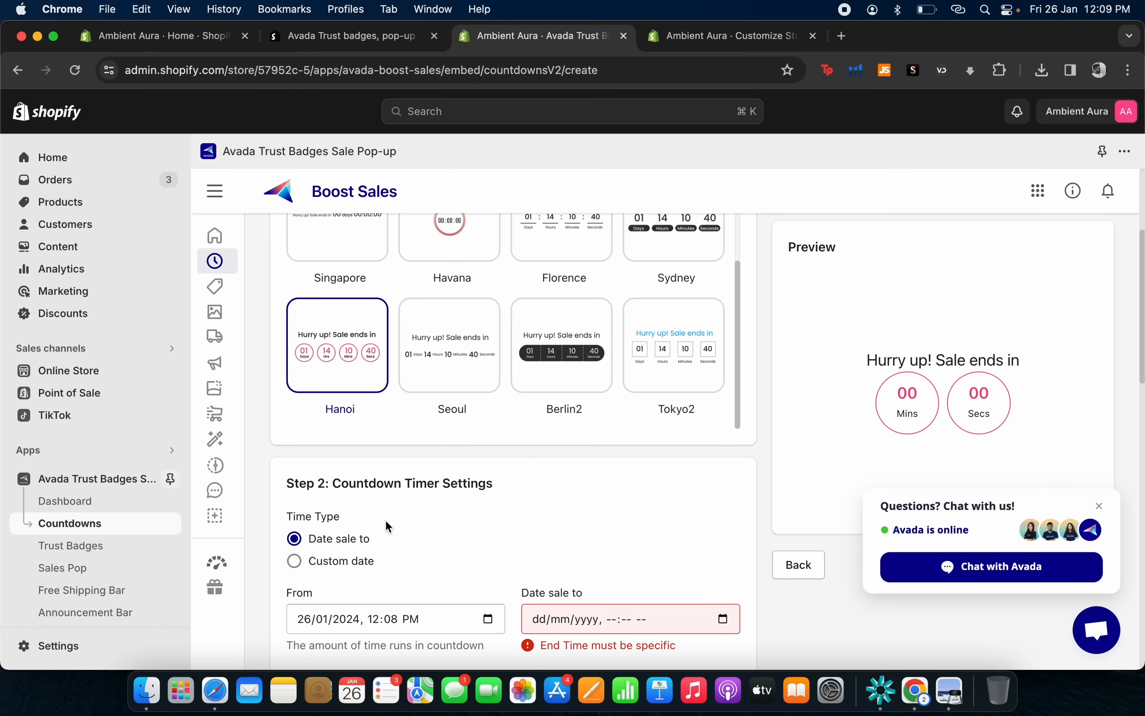
Set 'Date sale to' to 27/01/2024 12:09 PM and save the countdown timer.
scroll(386, 520, down, 3)
click(733, 495)
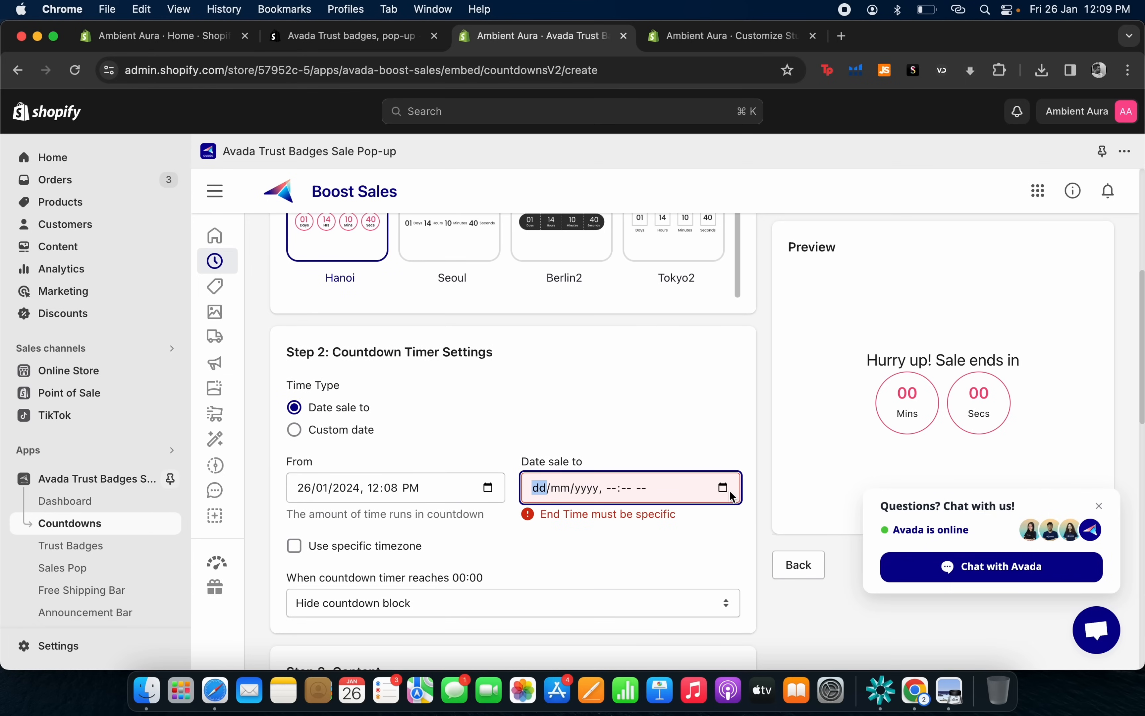
click(724, 488)
click(674, 386)
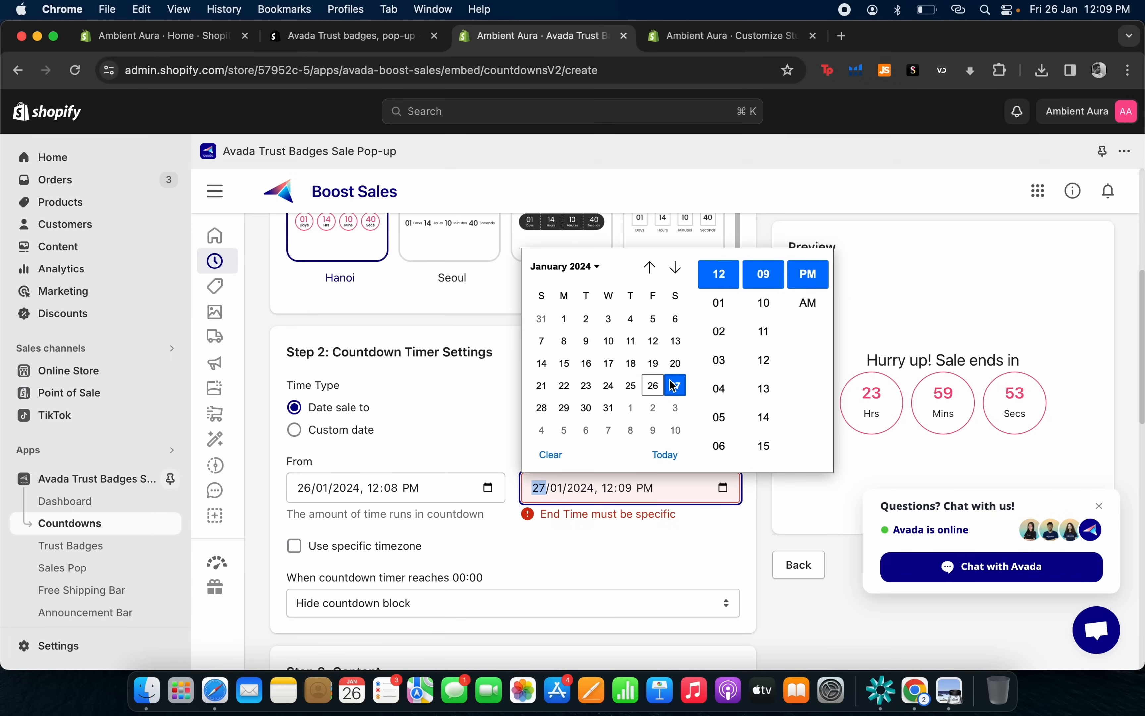
click(674, 555)
scroll(564, 469, up, 7)
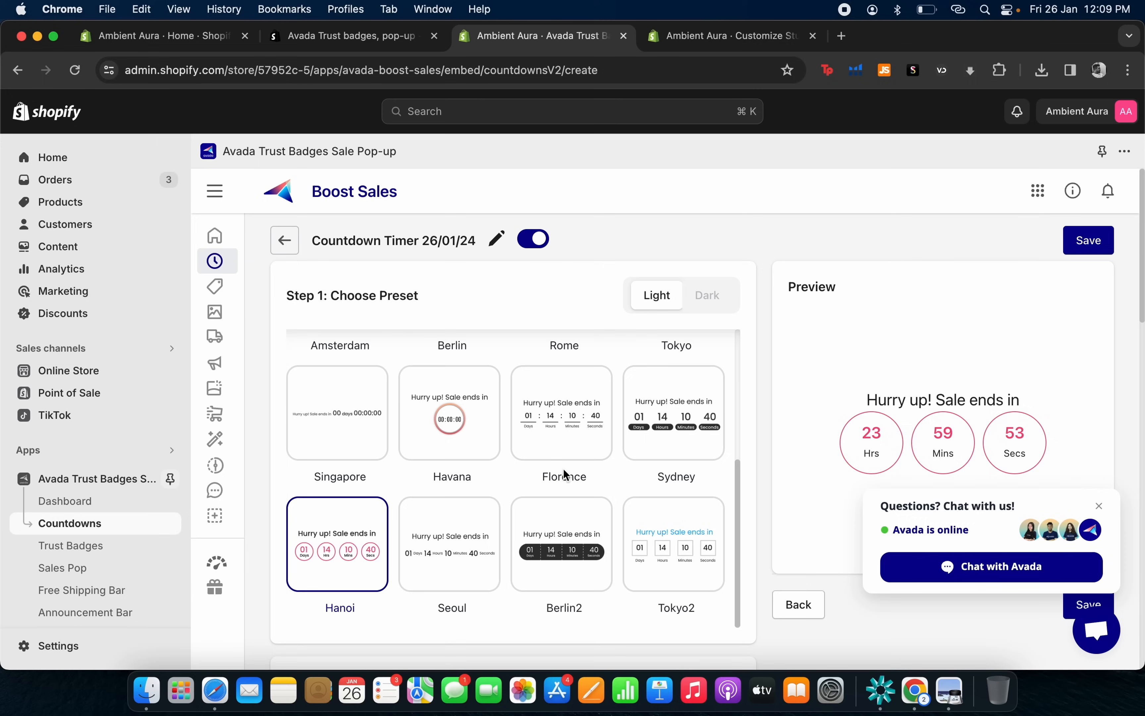
click(1101, 237)
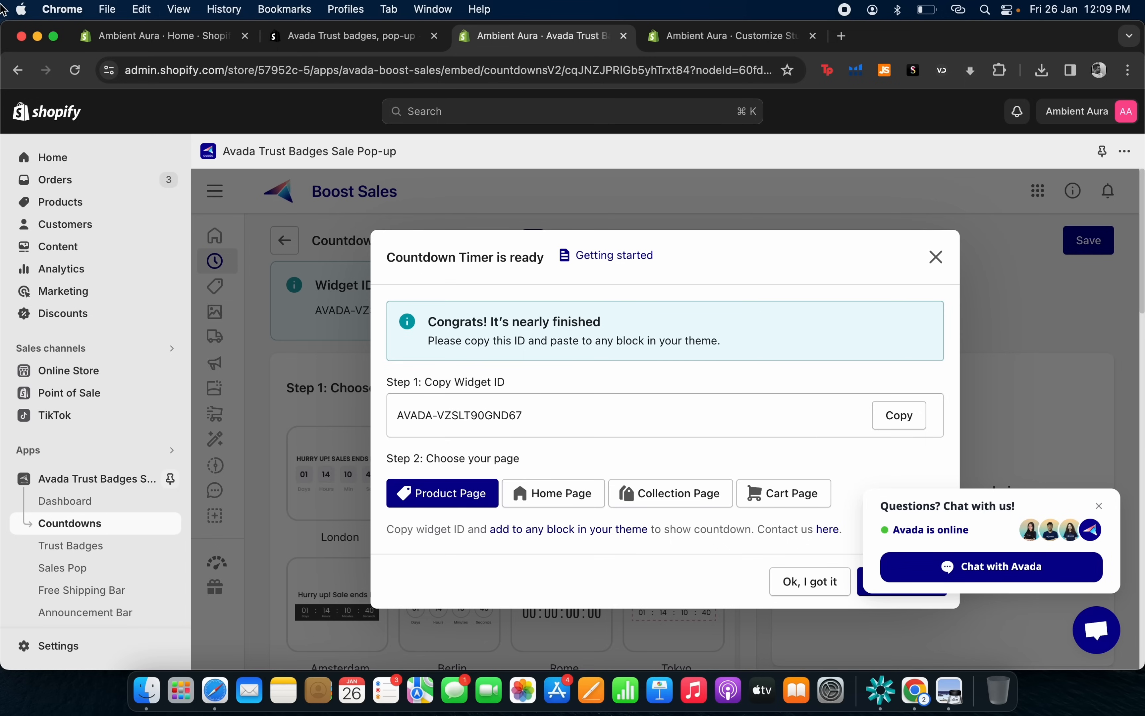
Close the Avada app and theme editor tabs, confirming leaving the editor.
click(625, 37)
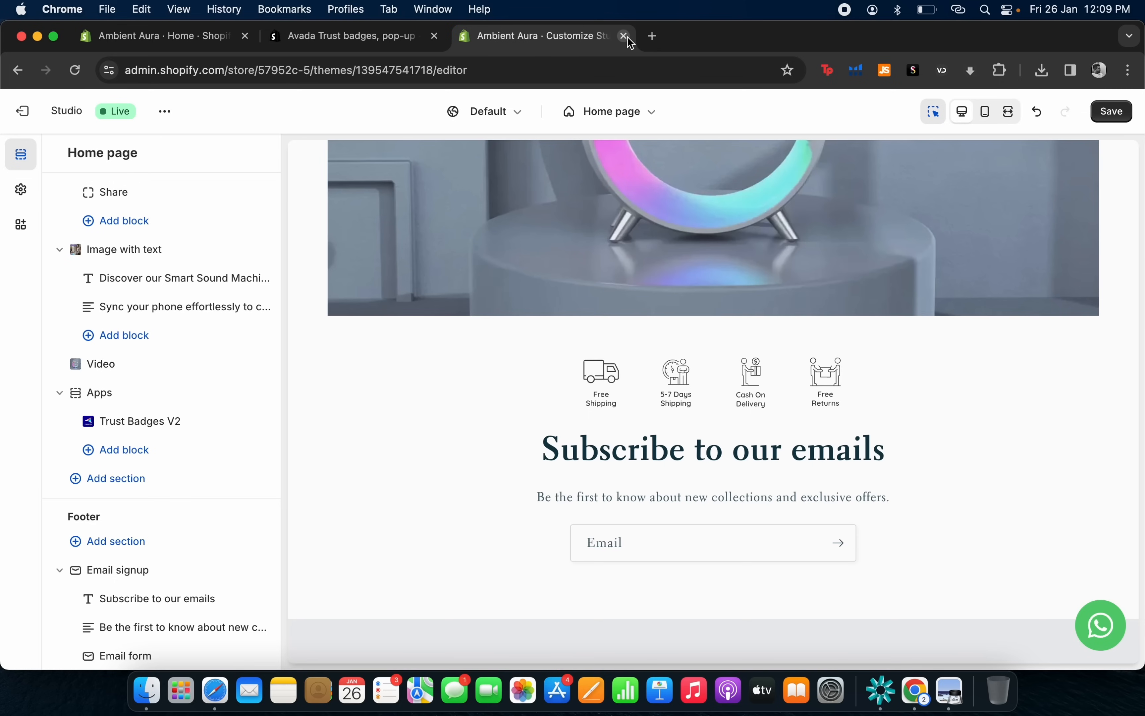
click(625, 37)
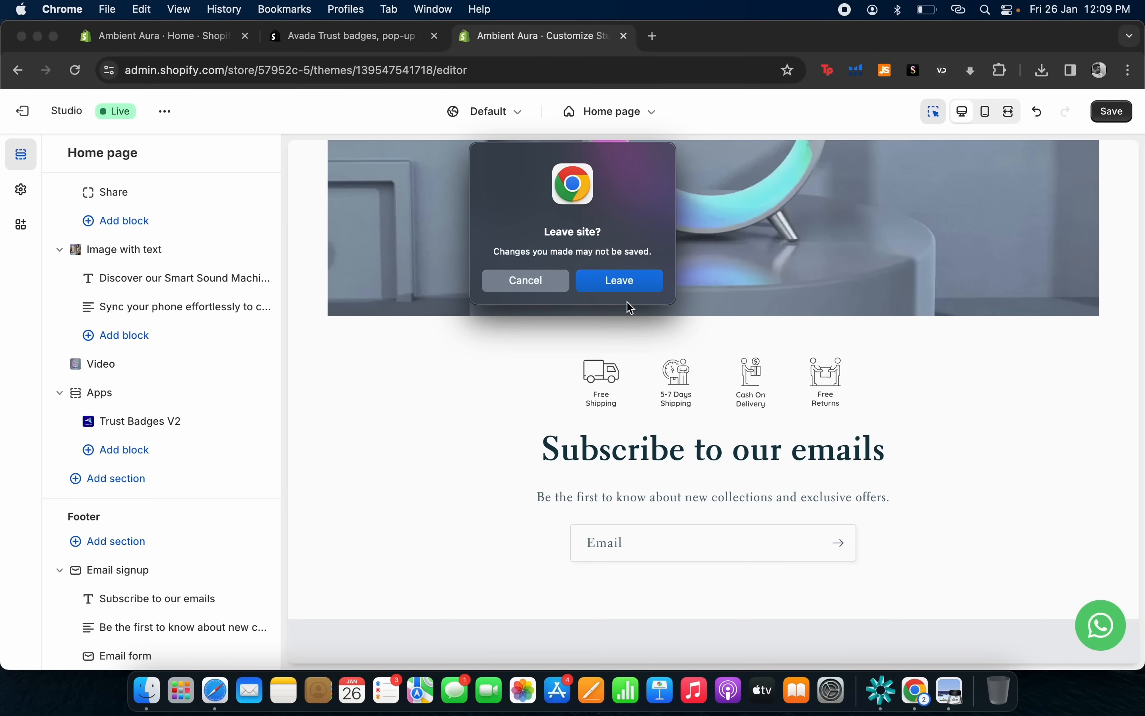
click(626, 286)
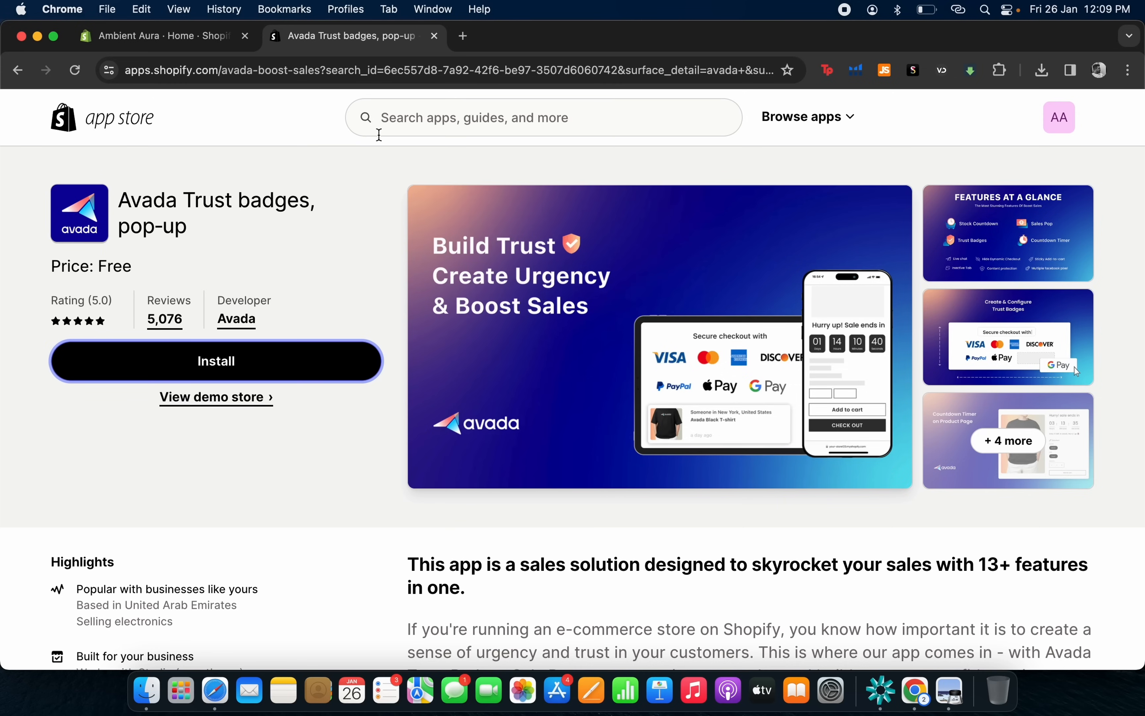
Search the App Store for 'judge me' and install Judge.me Product Reviews.
click(568, 124)
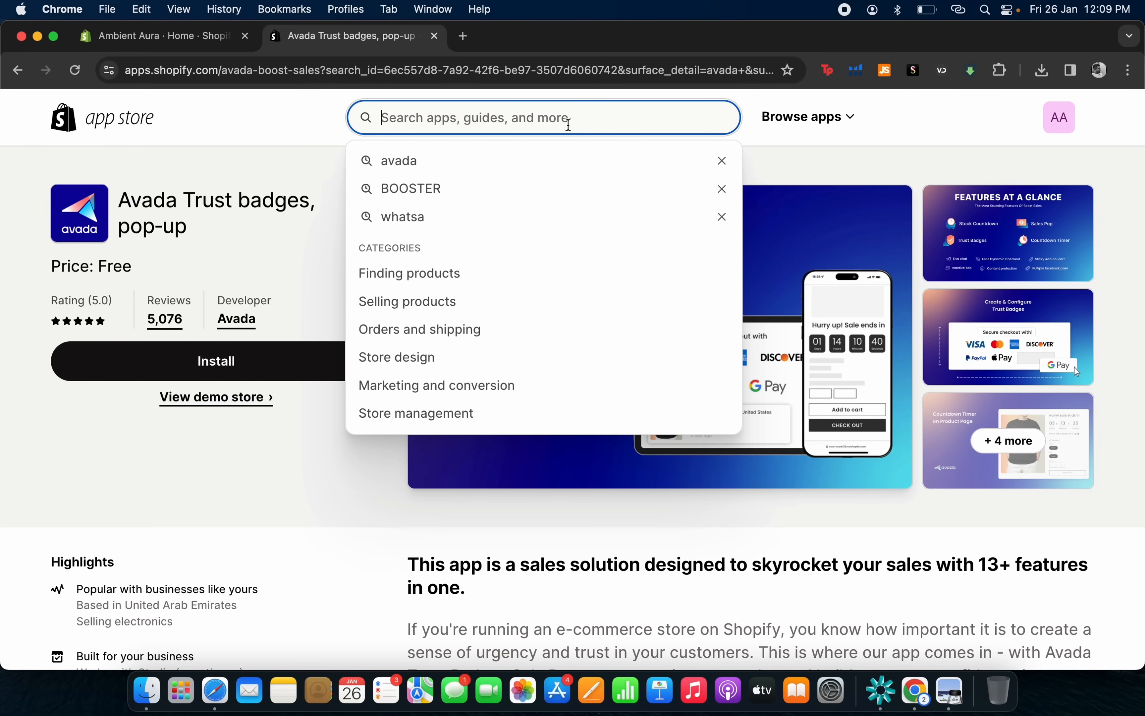
text(judge)
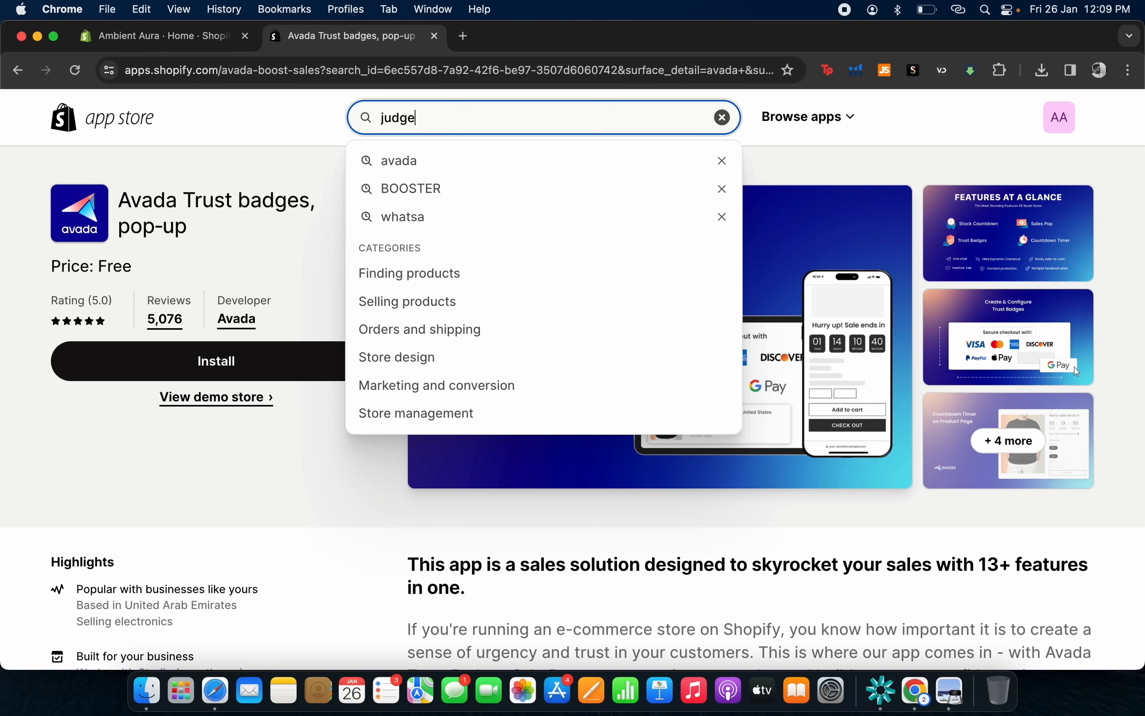
text( me)
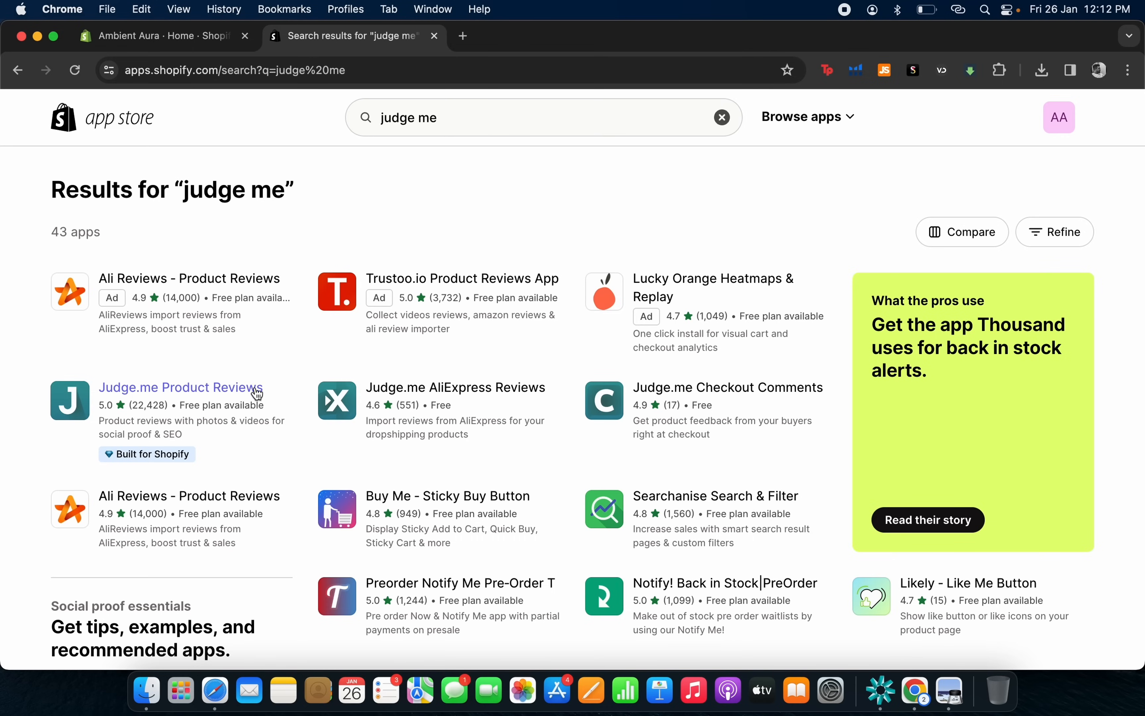
click(153, 398)
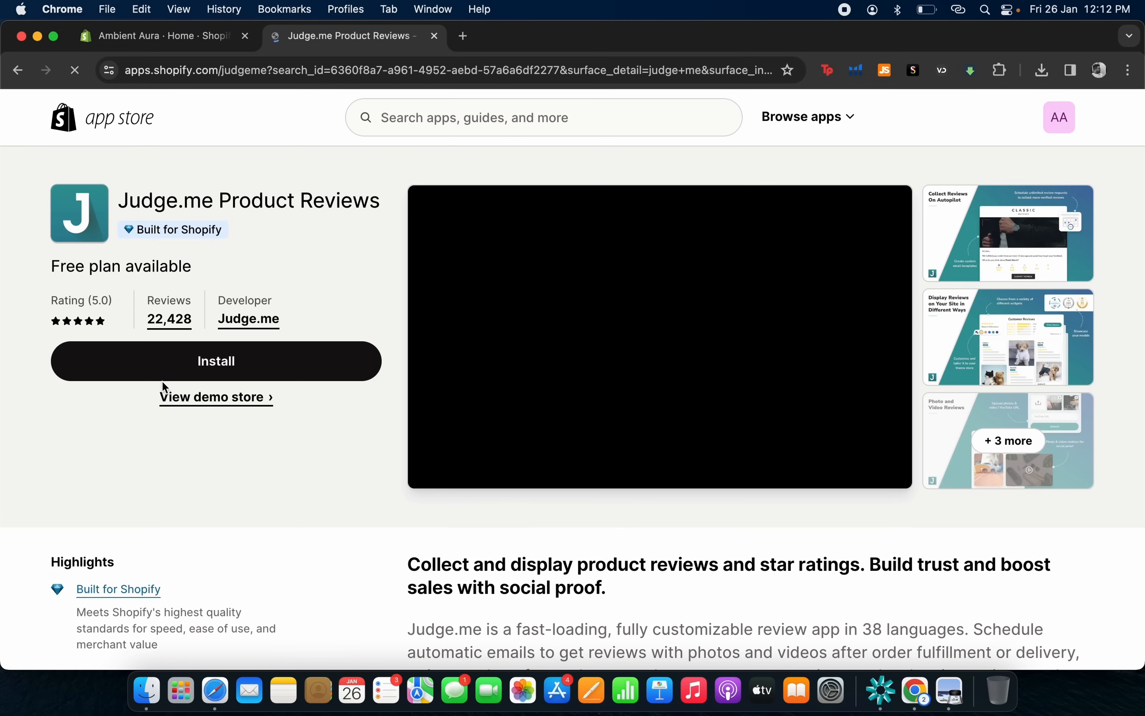
click(172, 380)
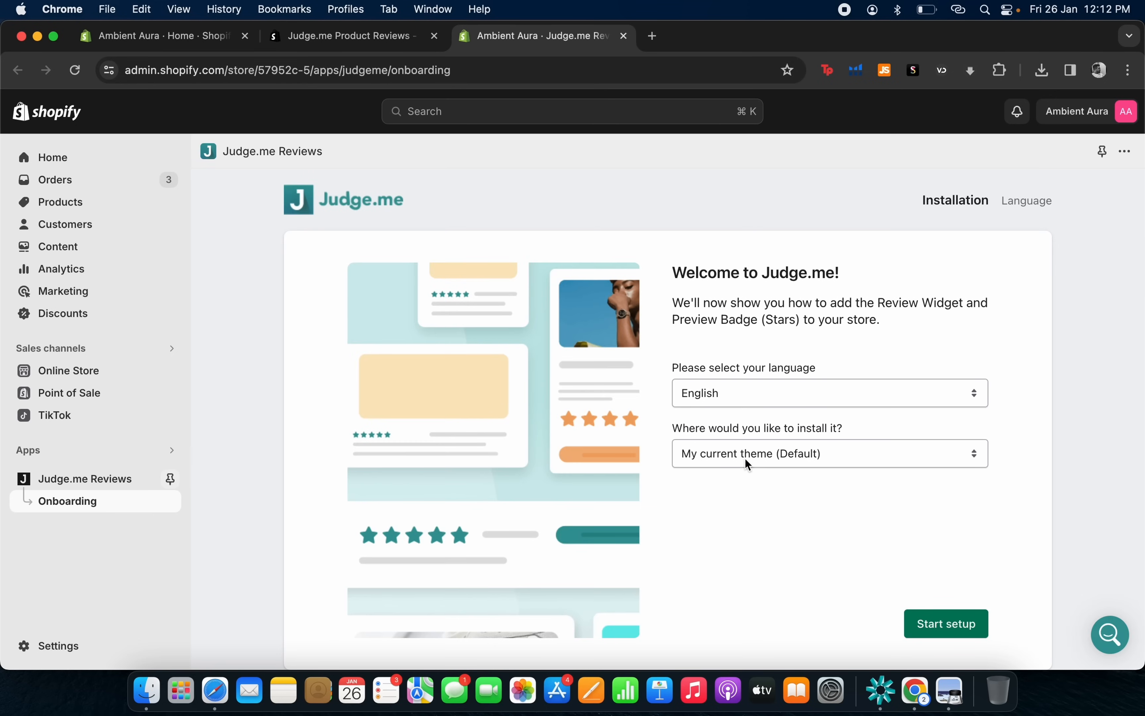
Start Judge.me setup, enable and save its app embed in the theme, then advance onboarding.
scroll(740, 475, down, 2)
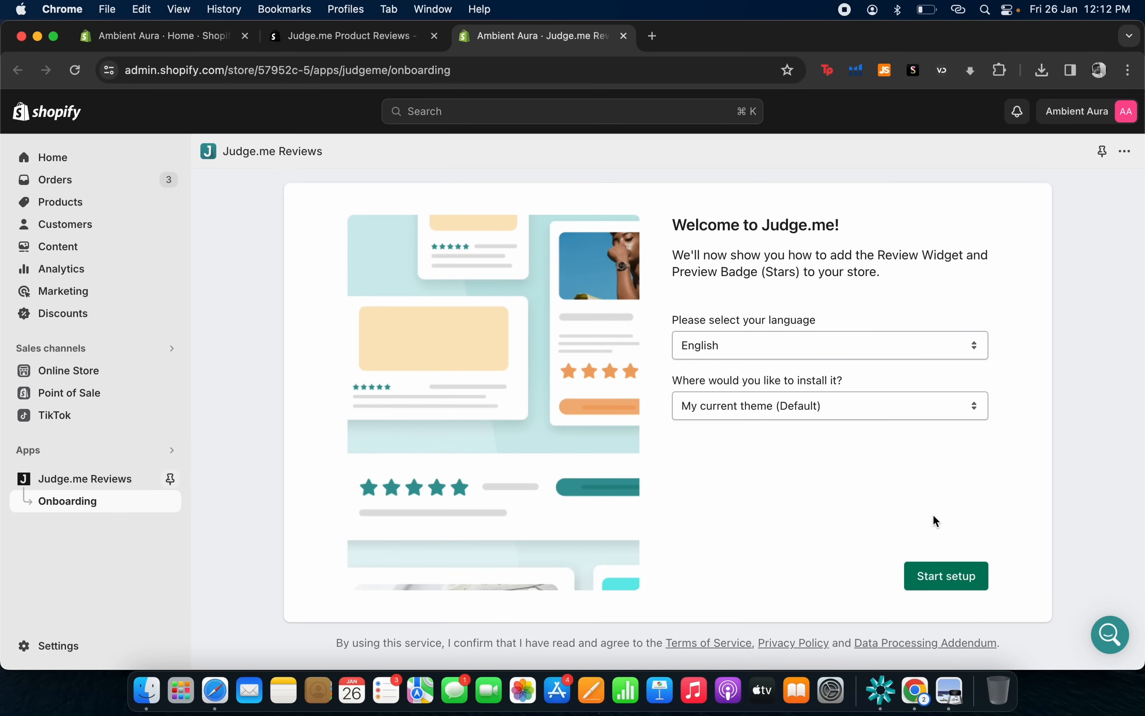
click(942, 581)
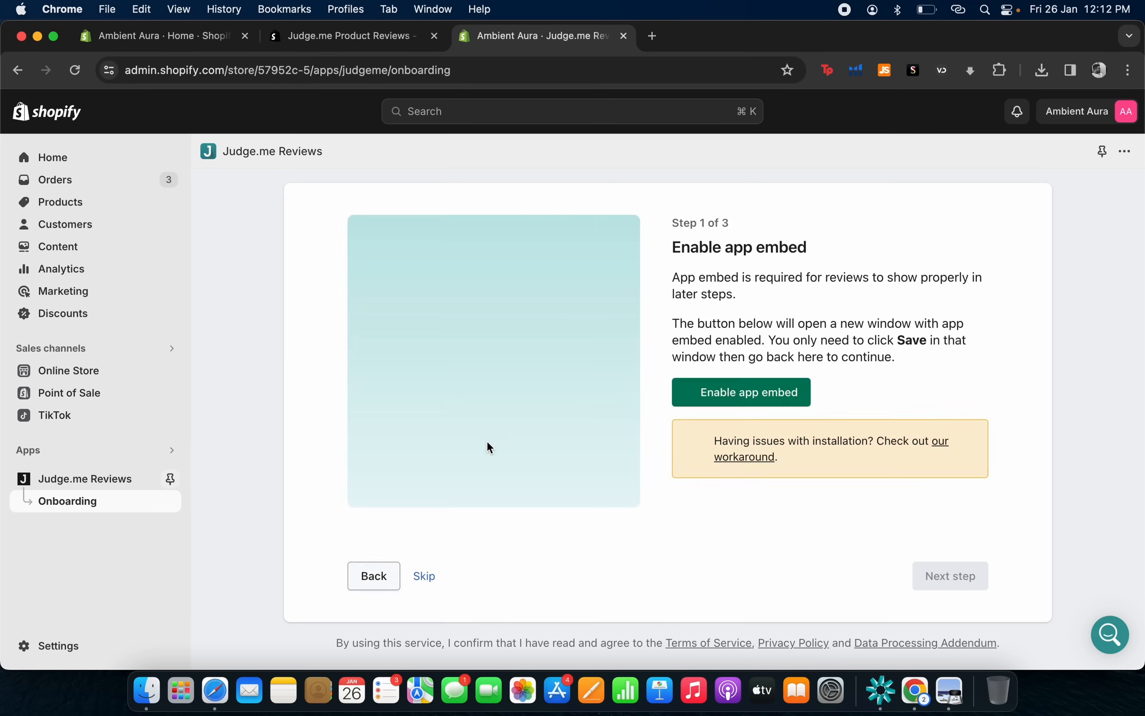
click(716, 403)
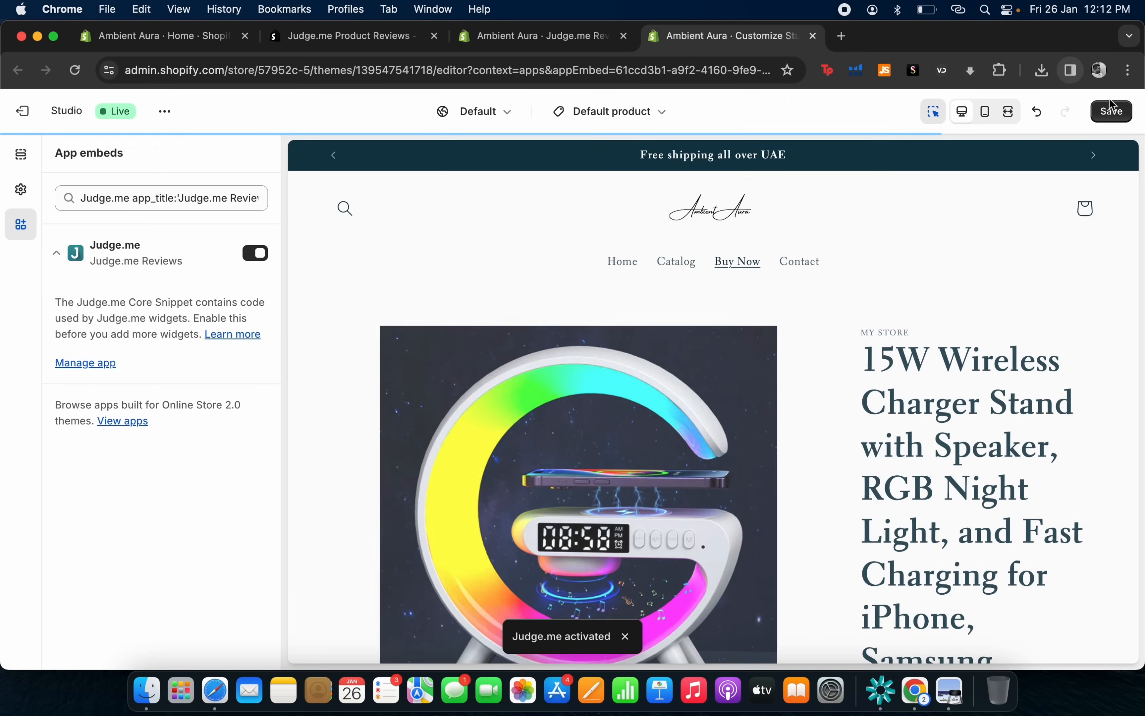
click(1106, 108)
key(ctrl+shift+Tab)
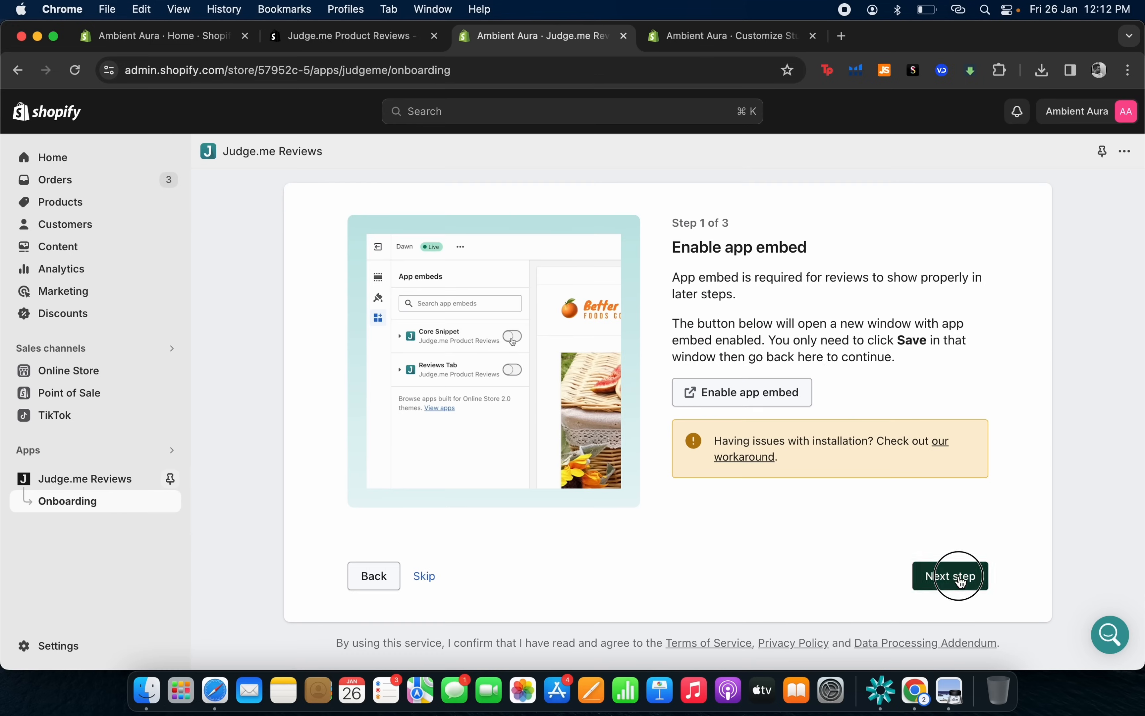
click(959, 576)
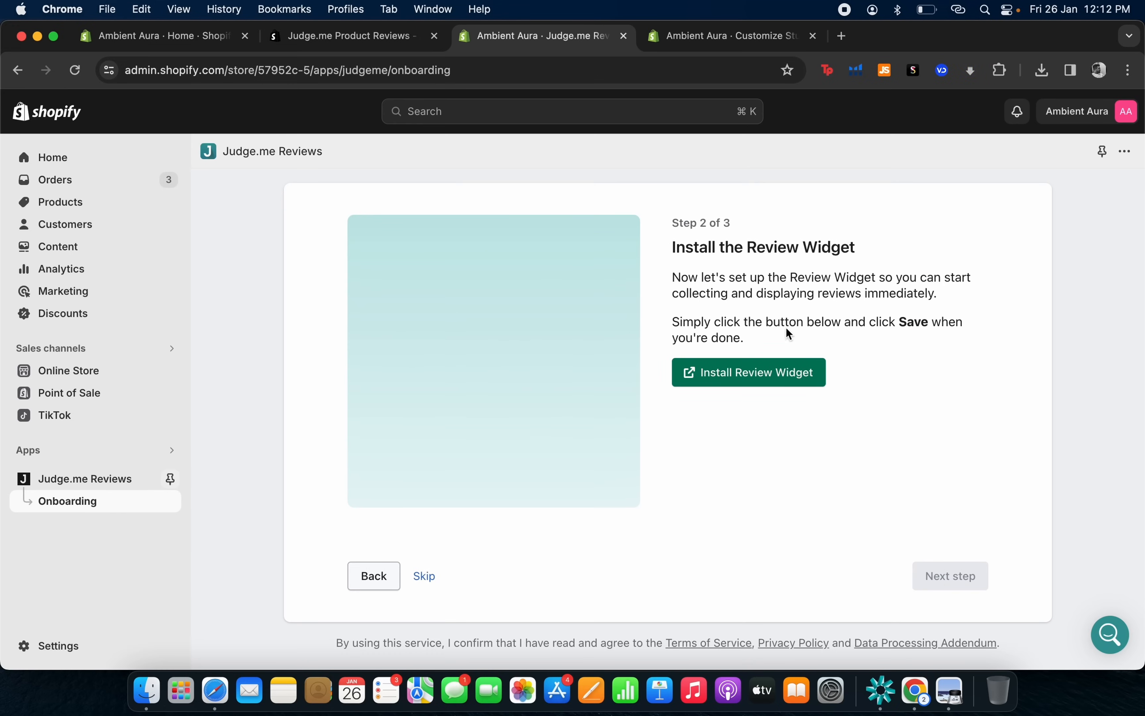
Add the Judge.me Review Widget to the product page preview, check it, and leave the editor unsaved.
click(749, 384)
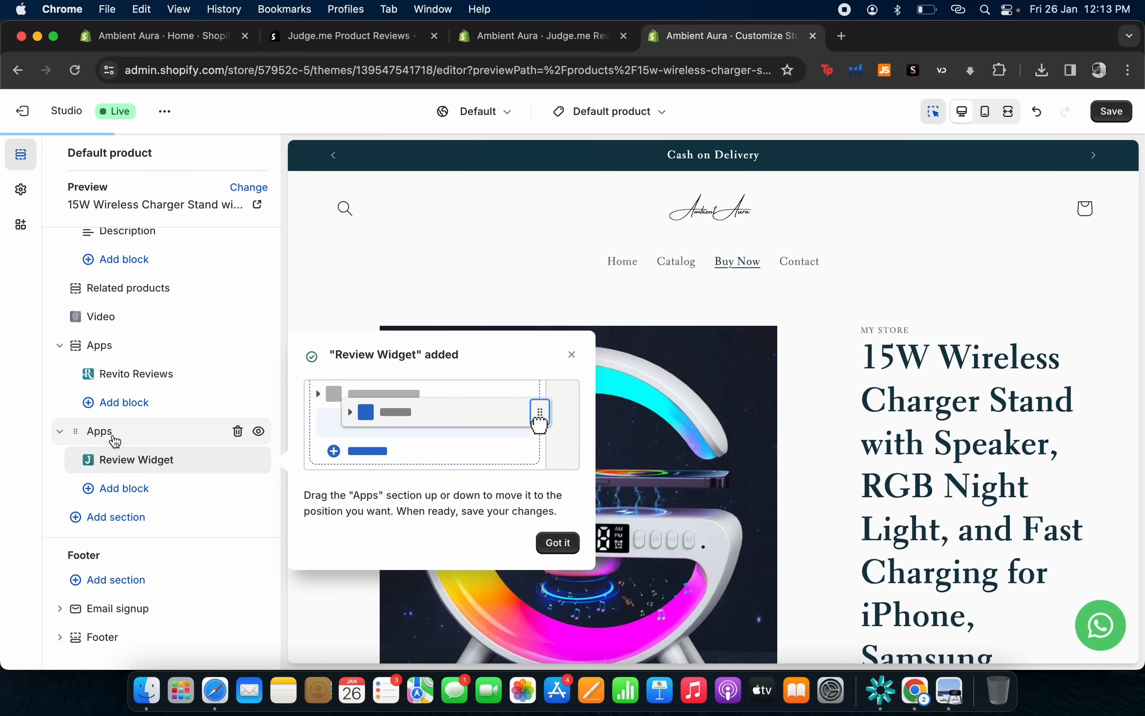
click(557, 544)
scroll(663, 501, down, 4)
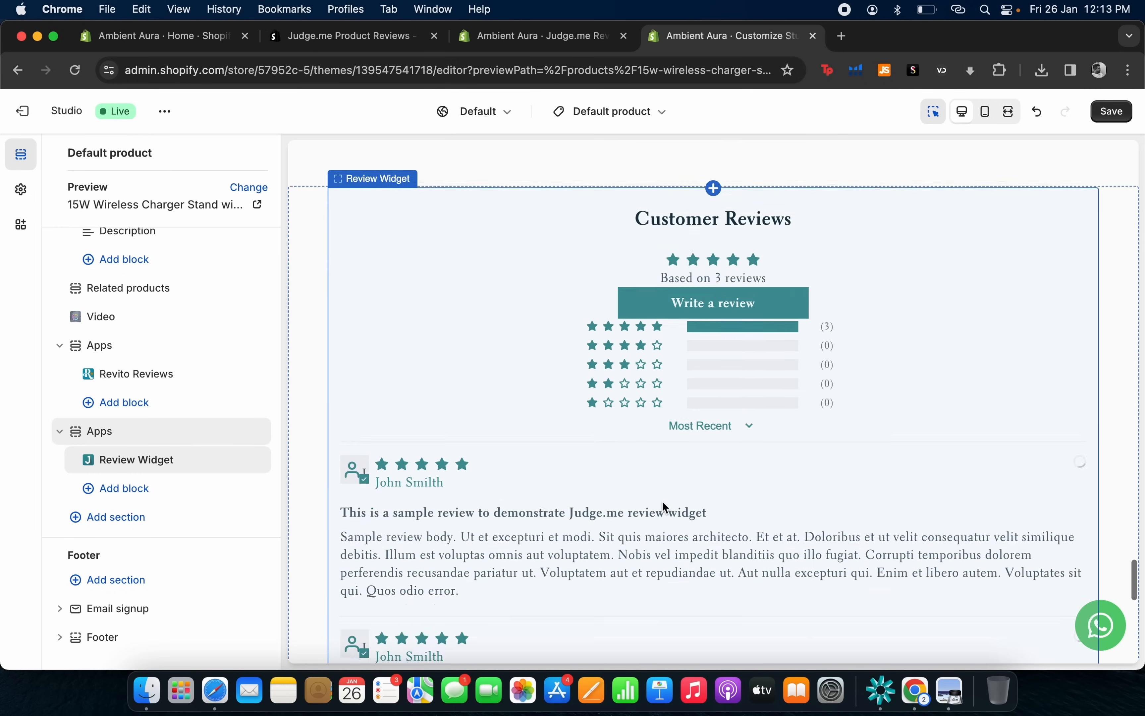
scroll(771, 526, down, 10)
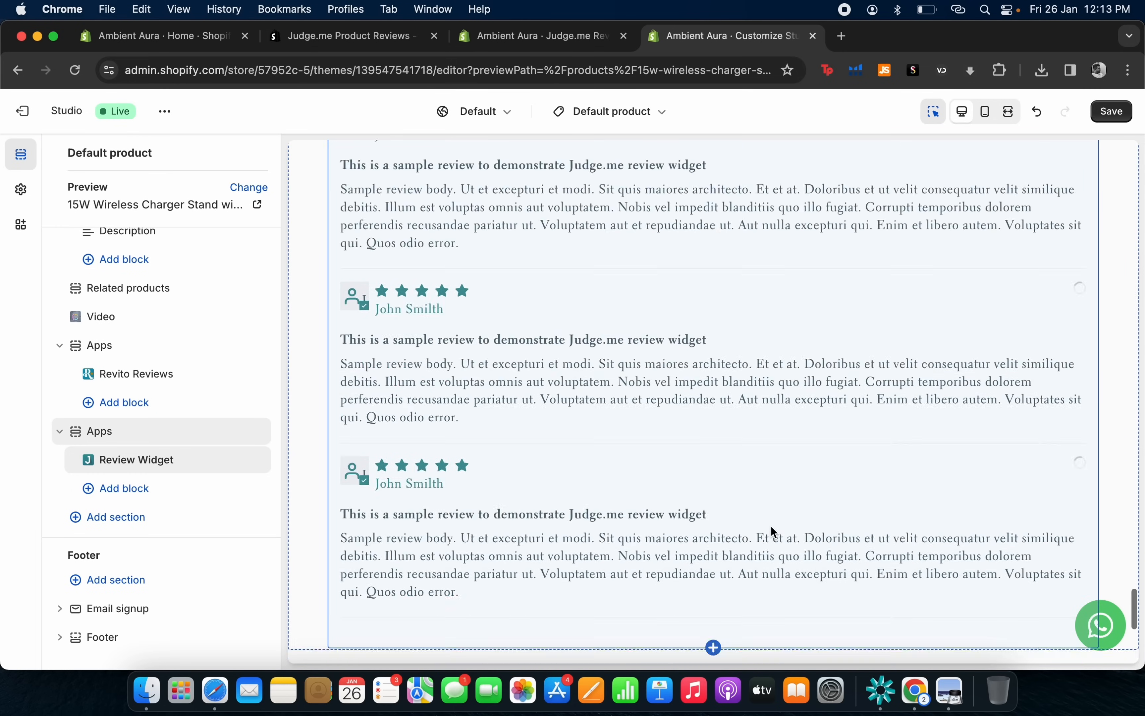
scroll(770, 523, up, 3)
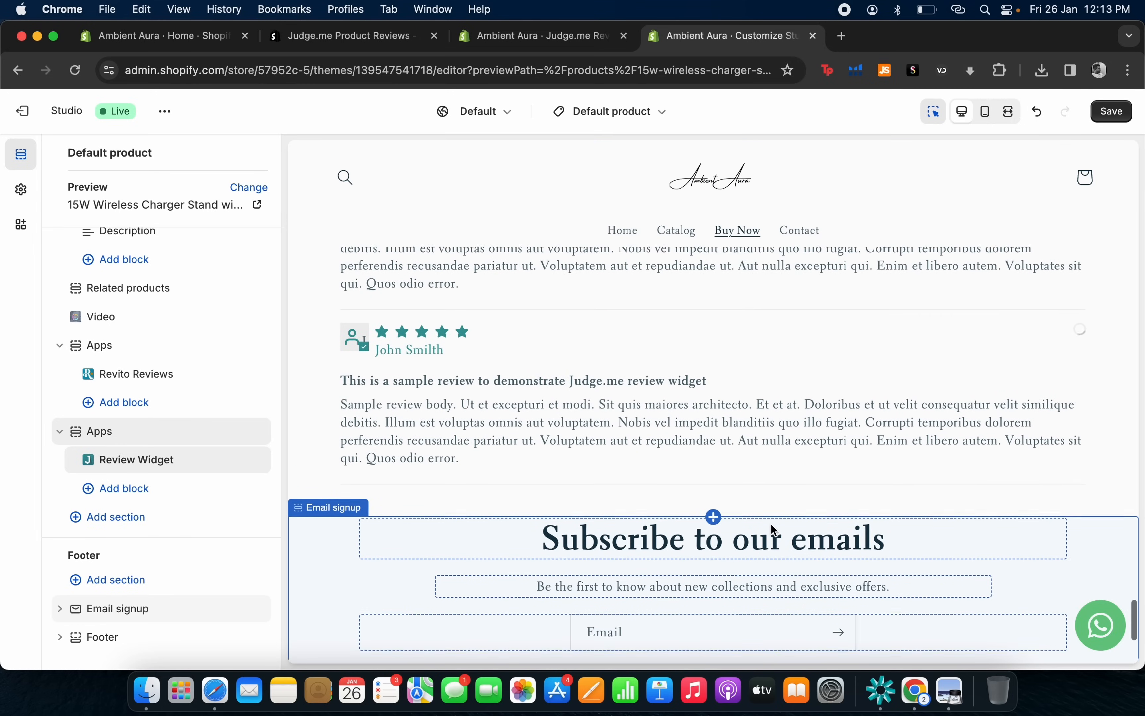
scroll(780, 369, up, 6)
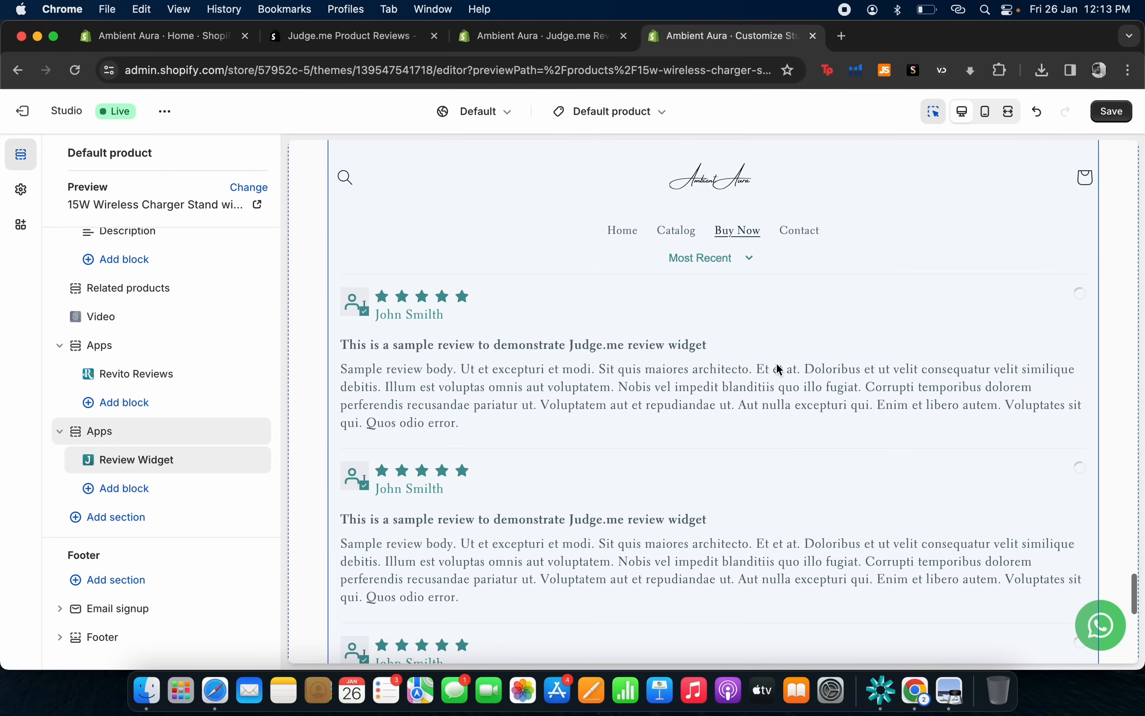
scroll(778, 367, down, 8)
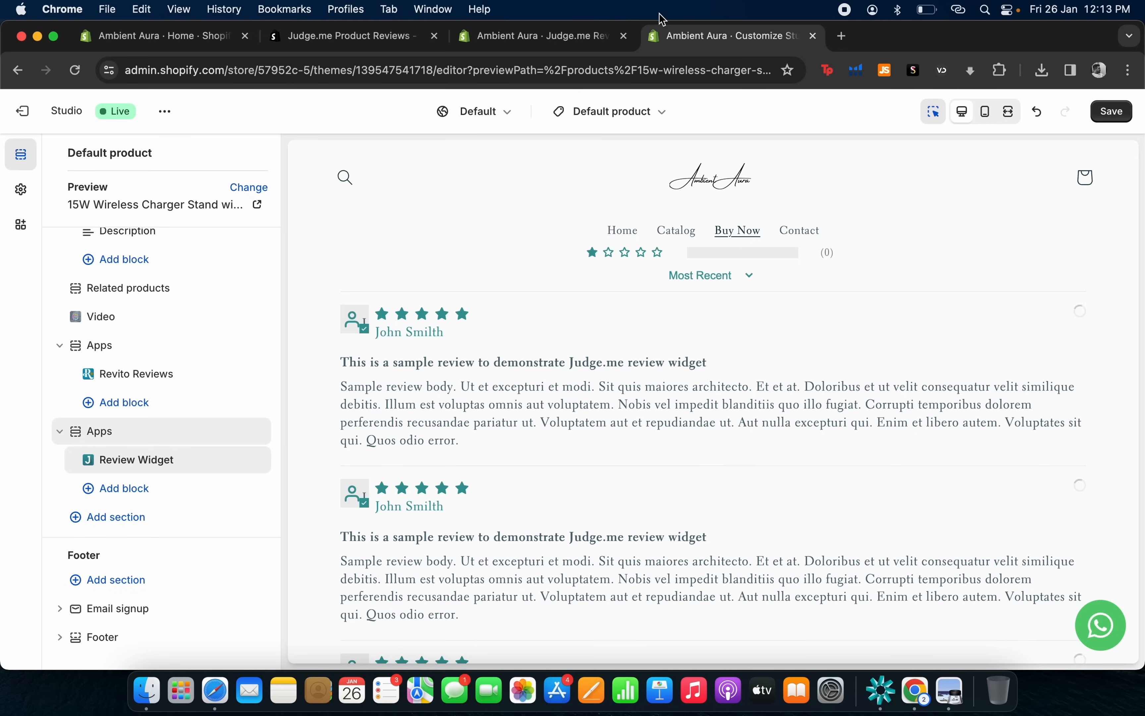
click(813, 36)
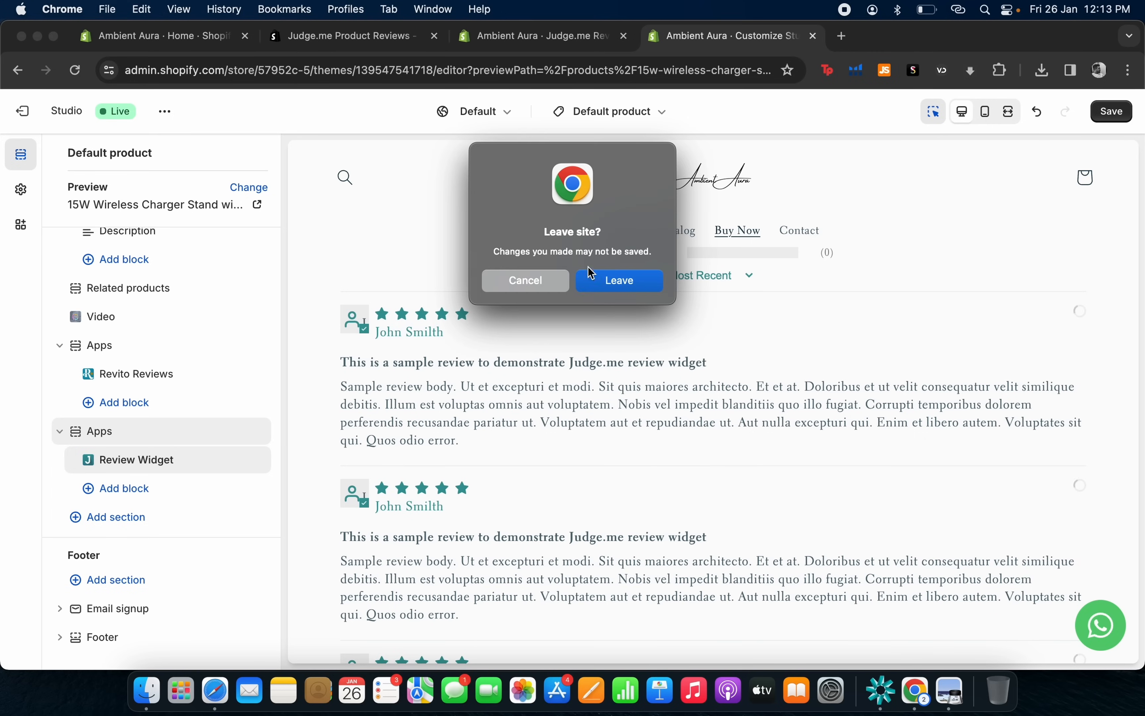
click(620, 280)
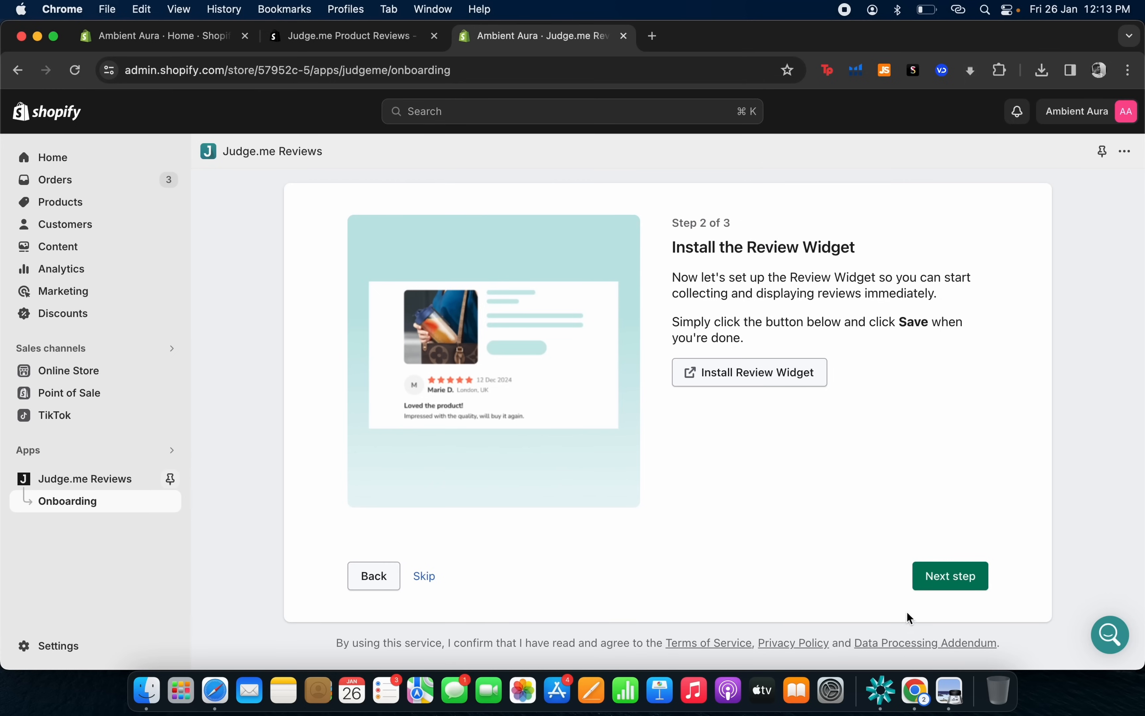
Skip the Review Widget step to reach Step 3 of 3, Install Preview Badge.
click(944, 583)
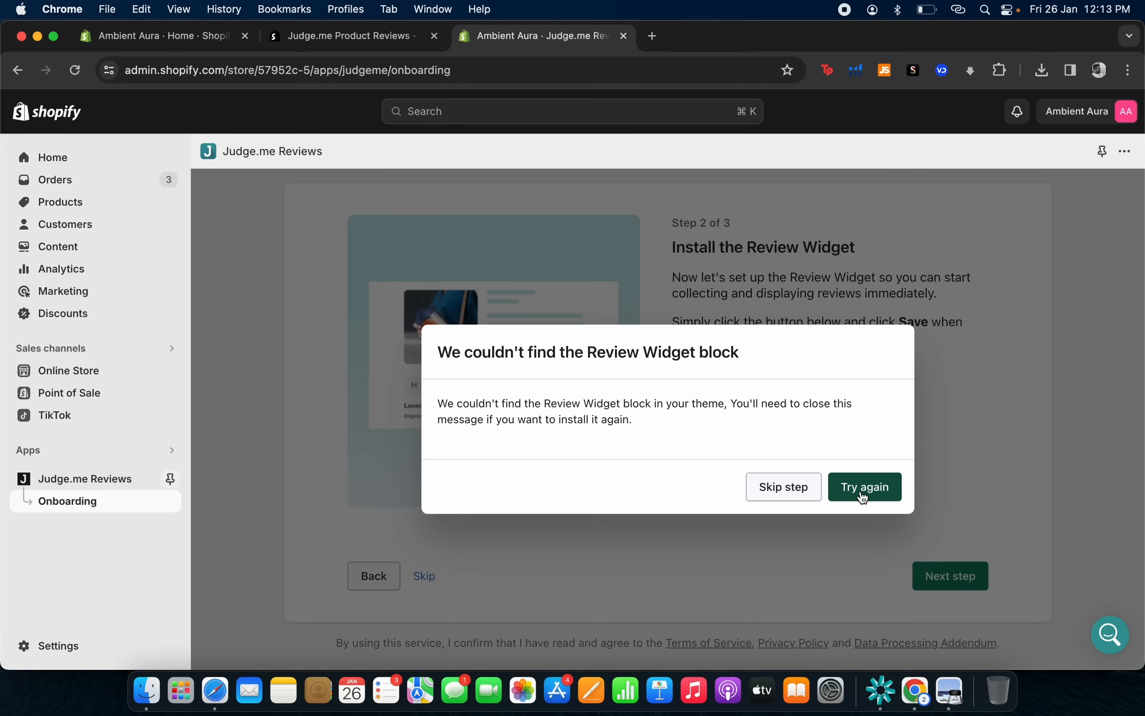
click(776, 494)
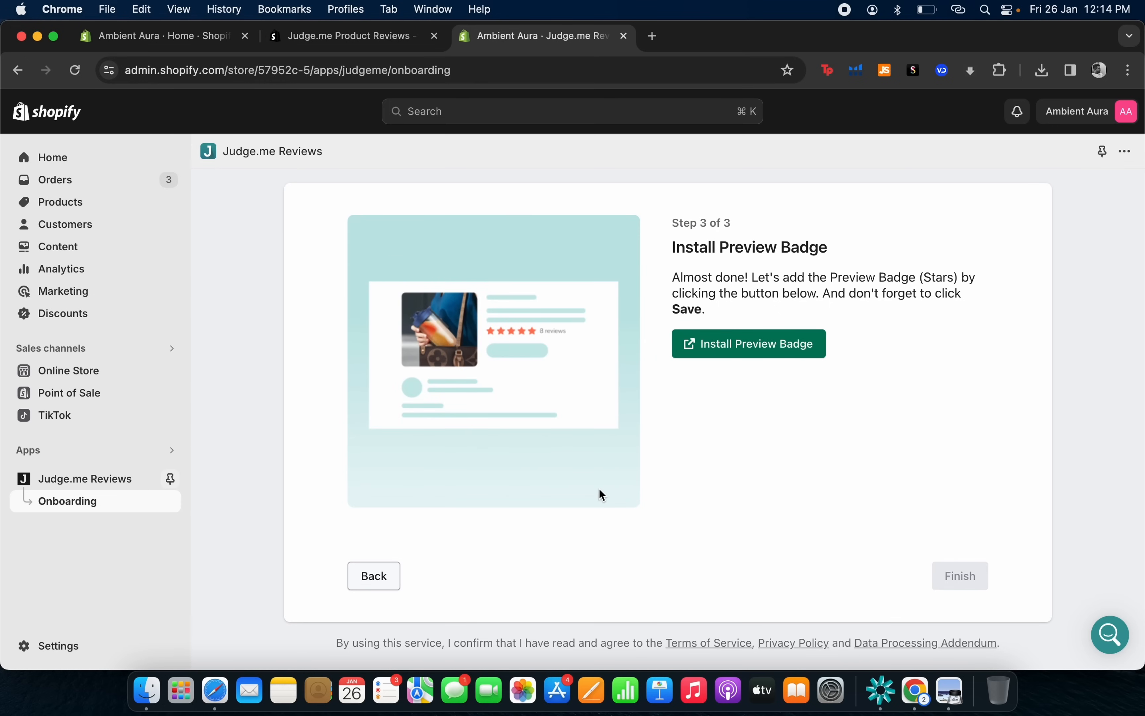
click(530, 110)
Search the Shopify App Store for 'omnisend' and open the Omnisend Email Marketing & SMS app.
text(omnisend)
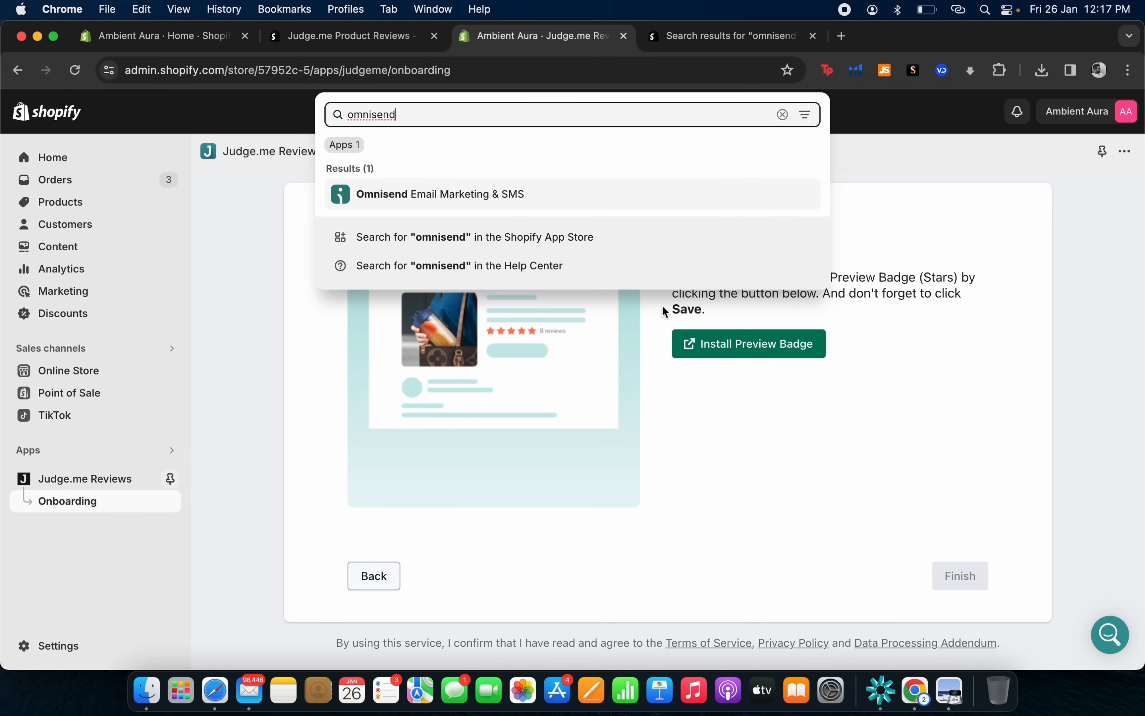
click(558, 236)
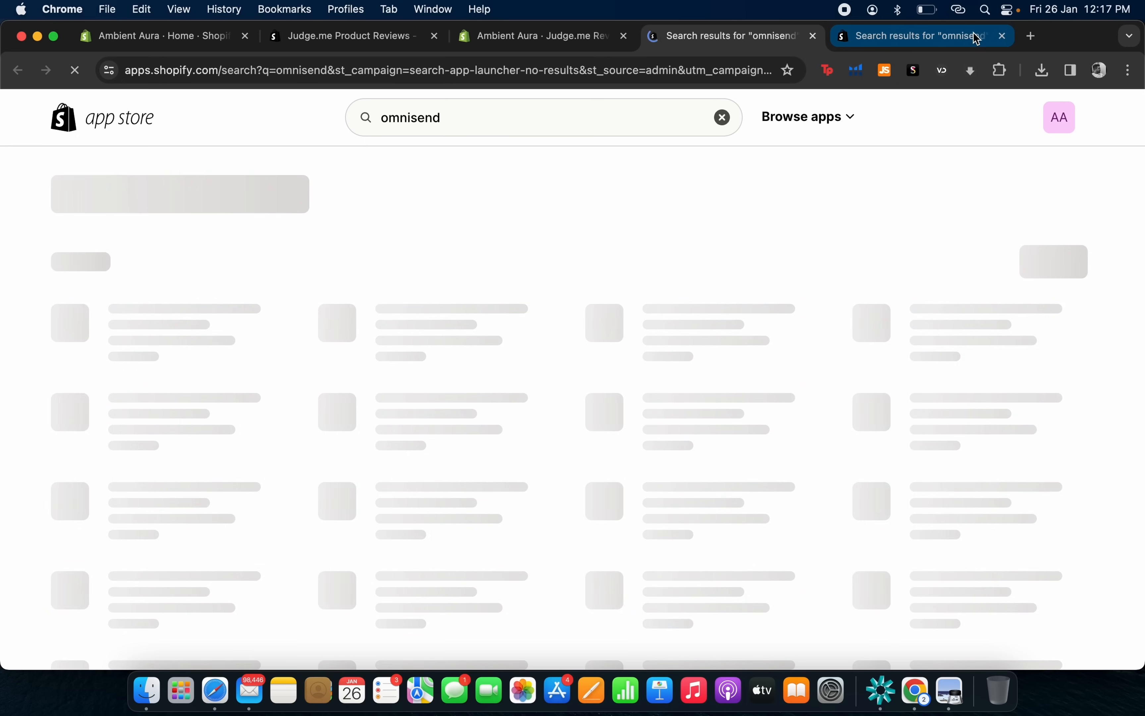
click(1004, 36)
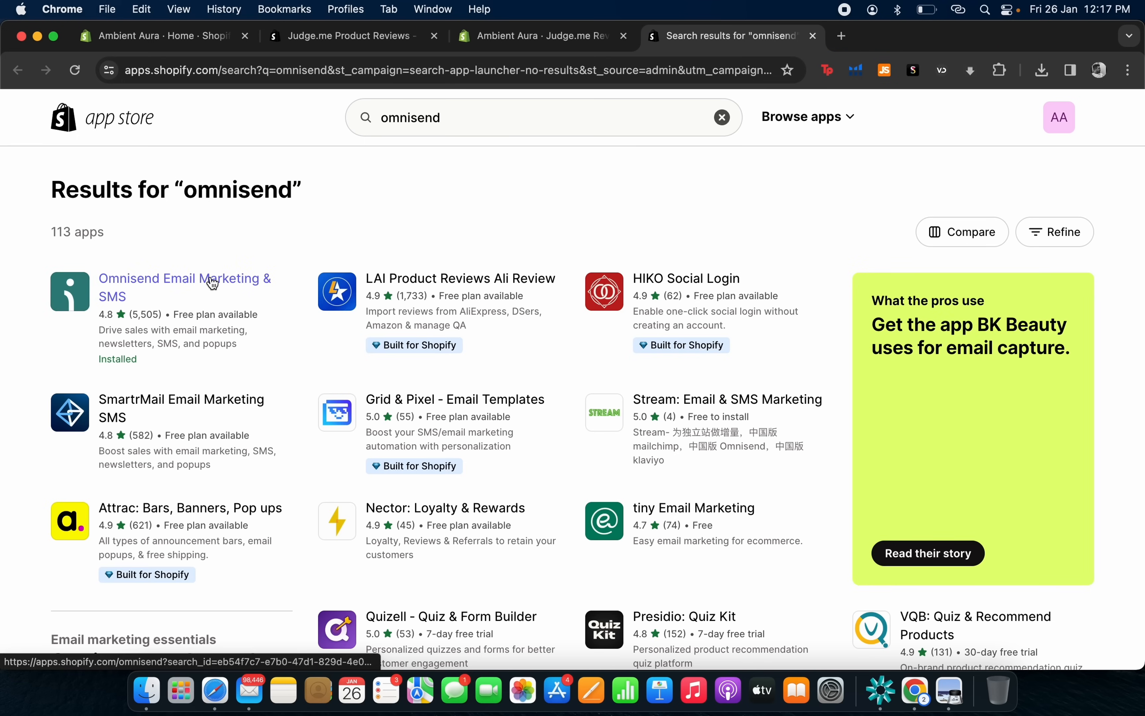
click(211, 283)
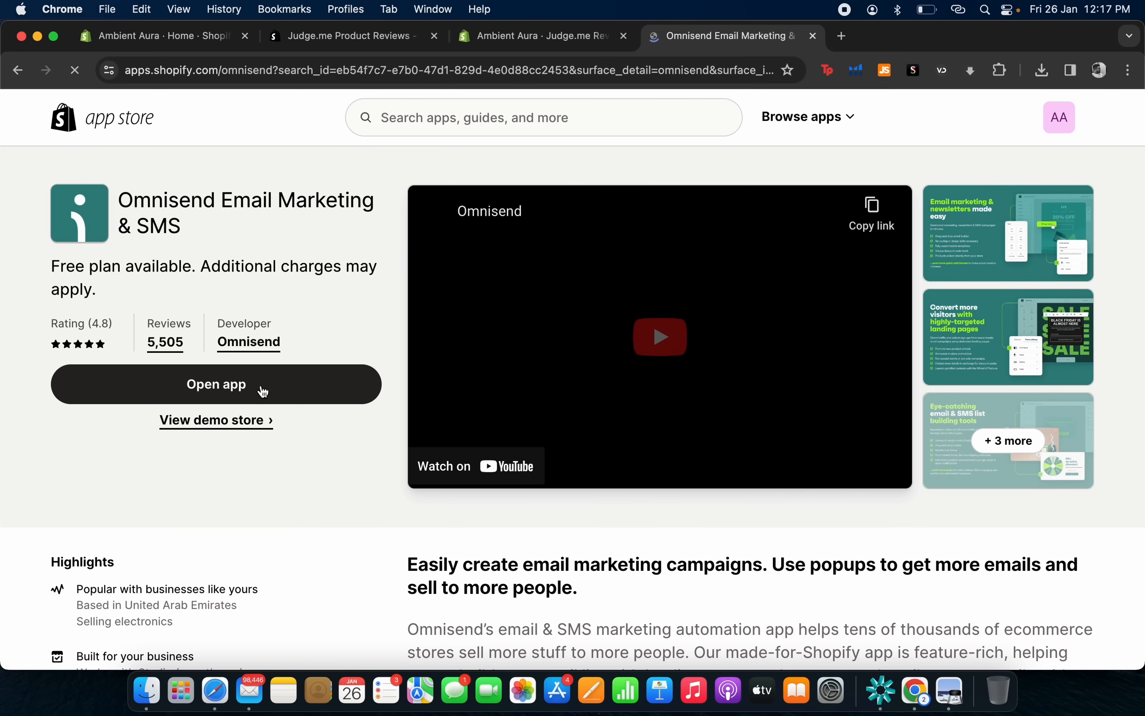
click(243, 394)
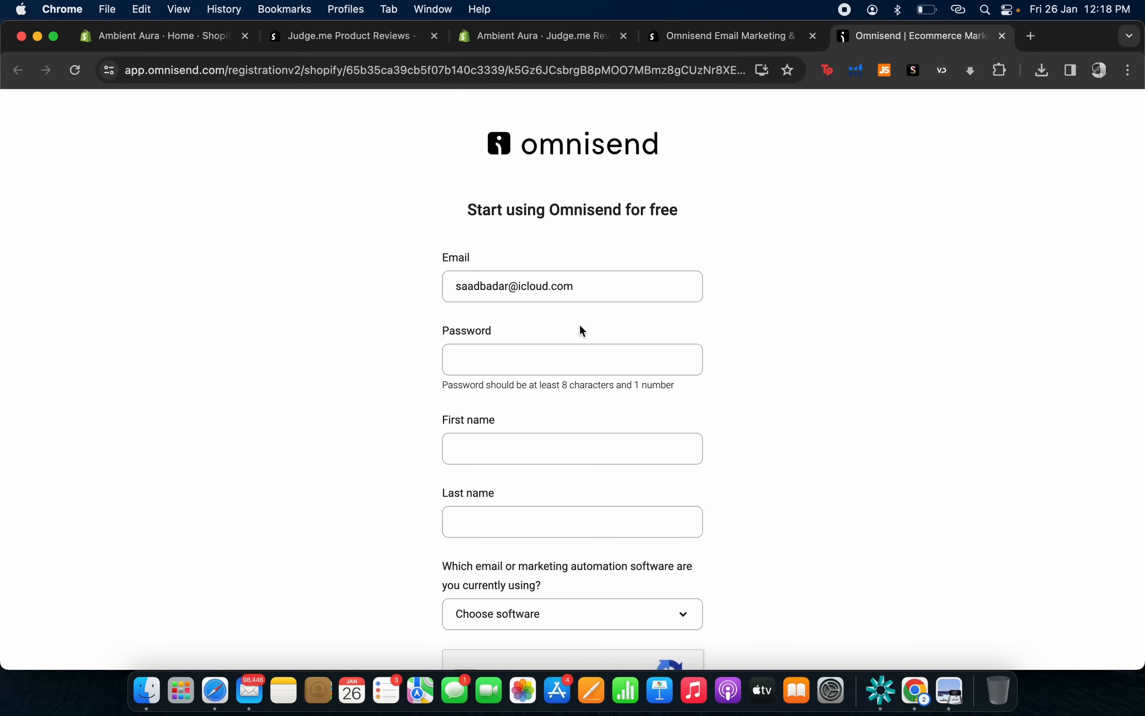
Enter the store owner's email address in the signup form, then log into Omnisend with it.
drag(608, 278, 374, 294)
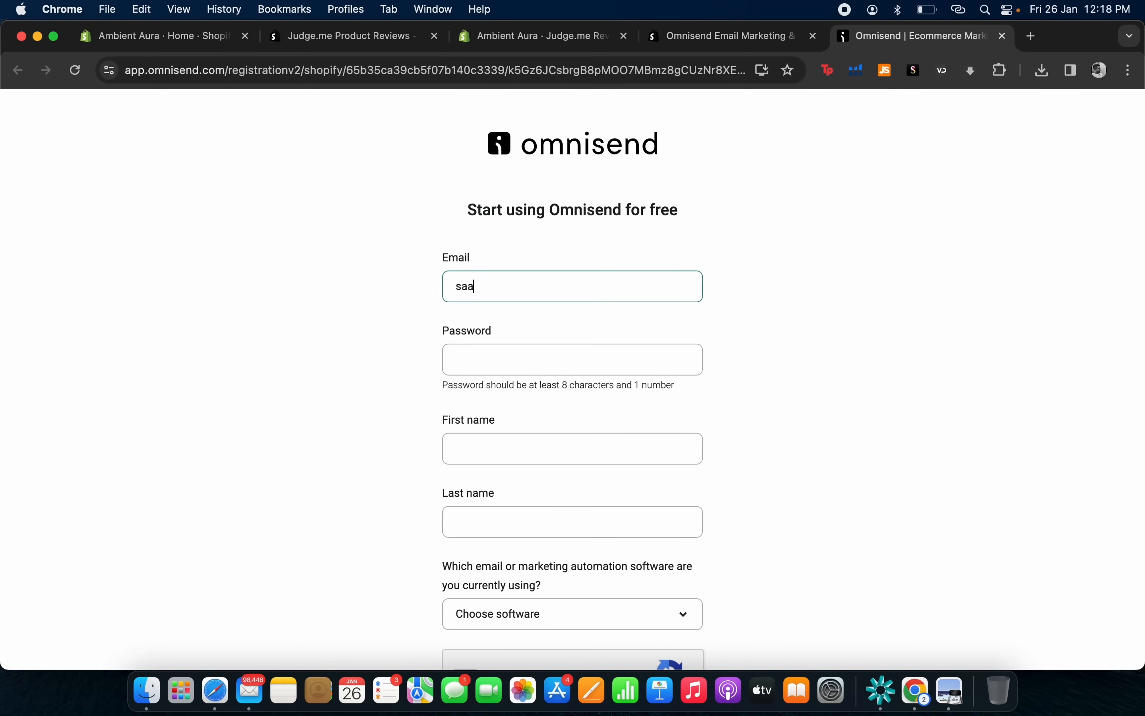
key(Tab)
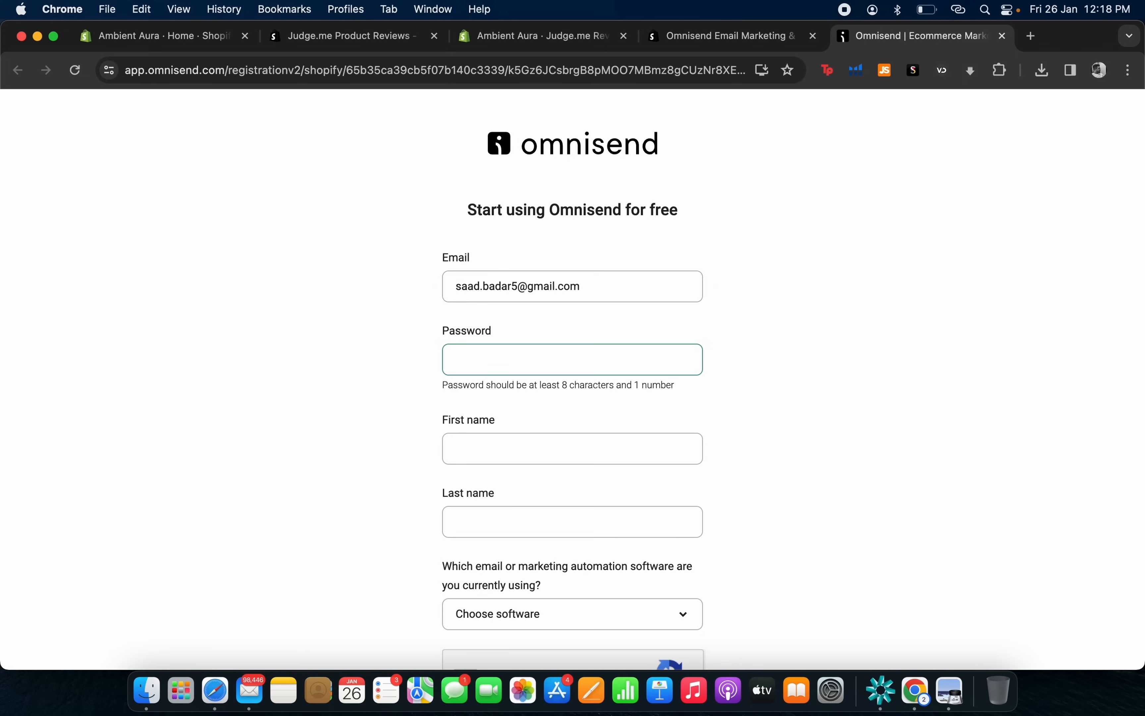
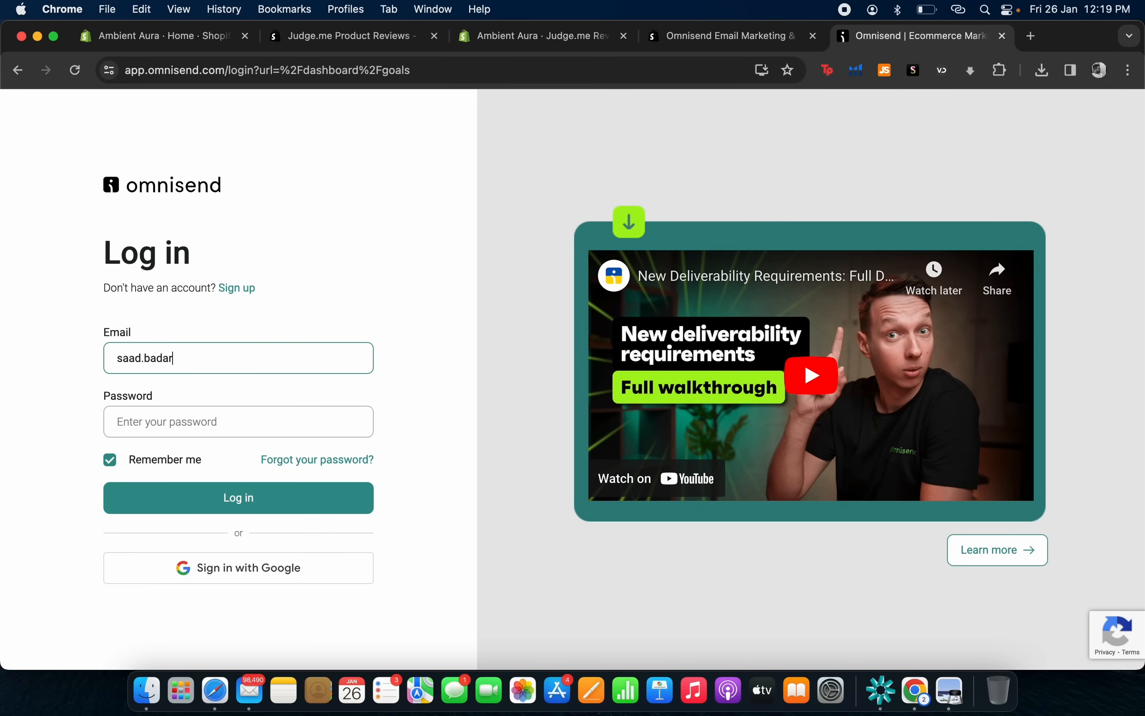
key(Tab)
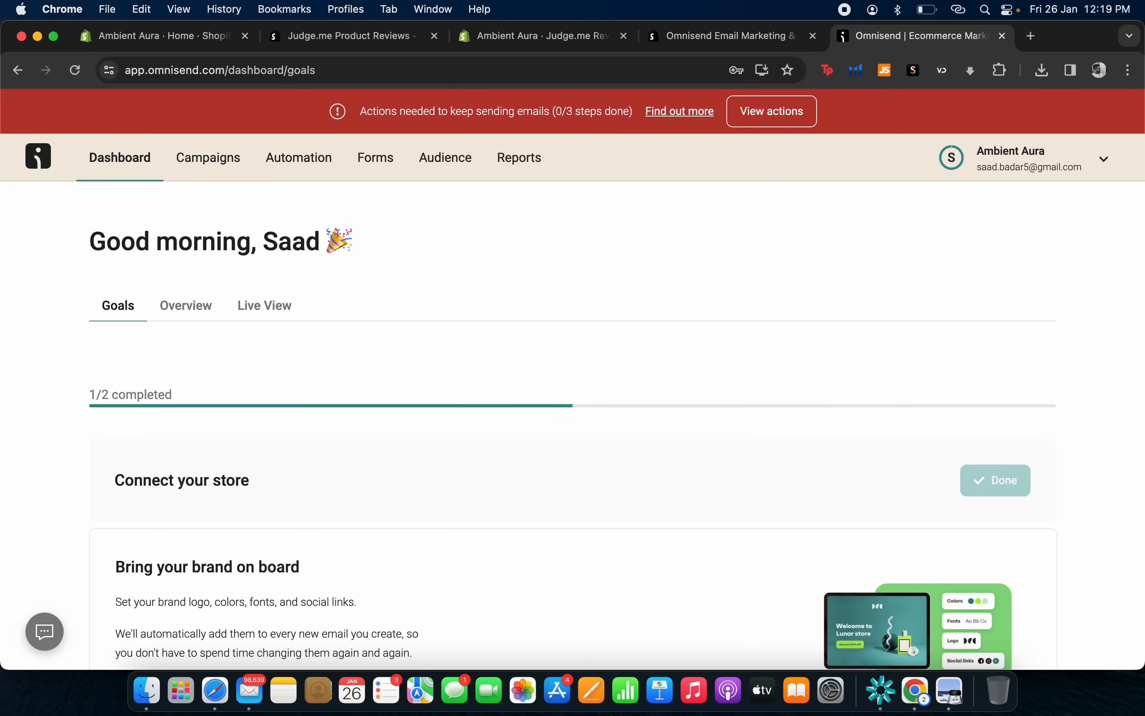
Close the Flyout Form promotion and view the Overview's sales performance (AED0.00 revenue, 0 orders).
scroll(105, 540, down, 2)
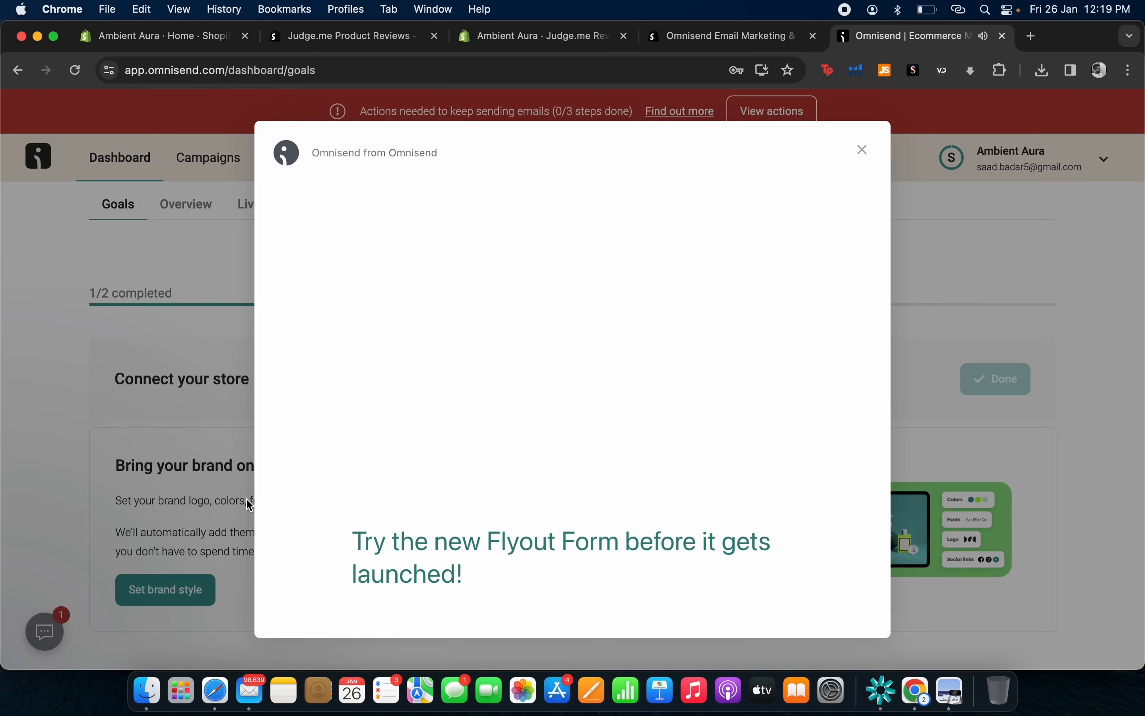
click(862, 149)
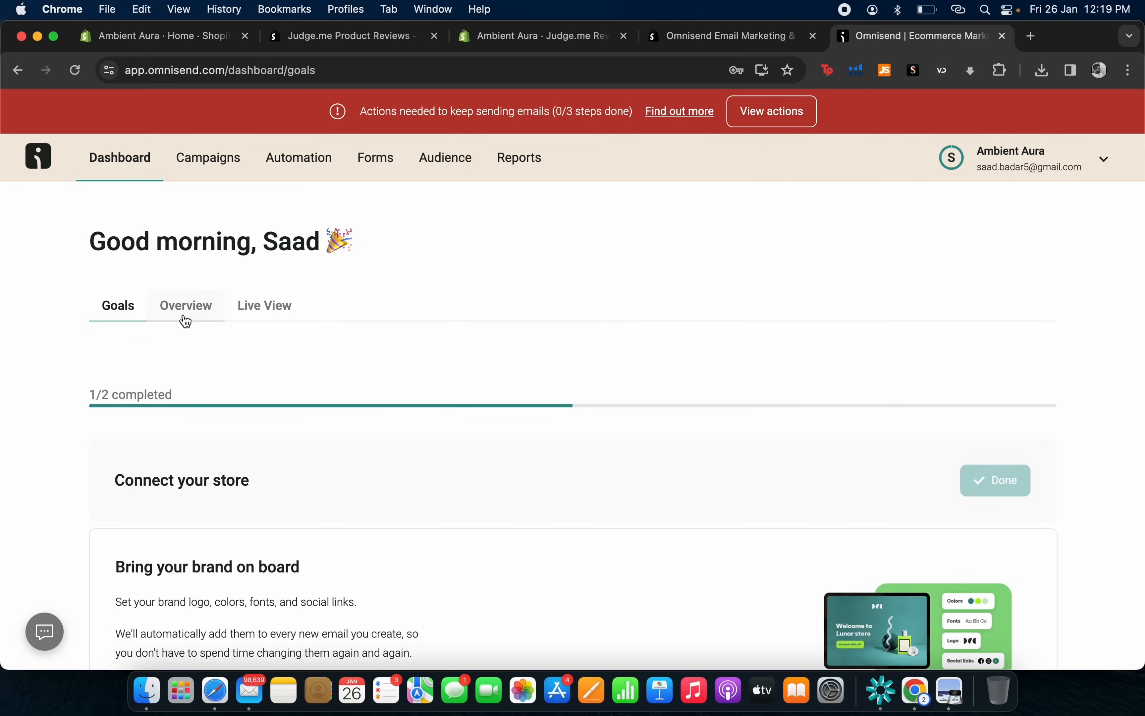
click(186, 318)
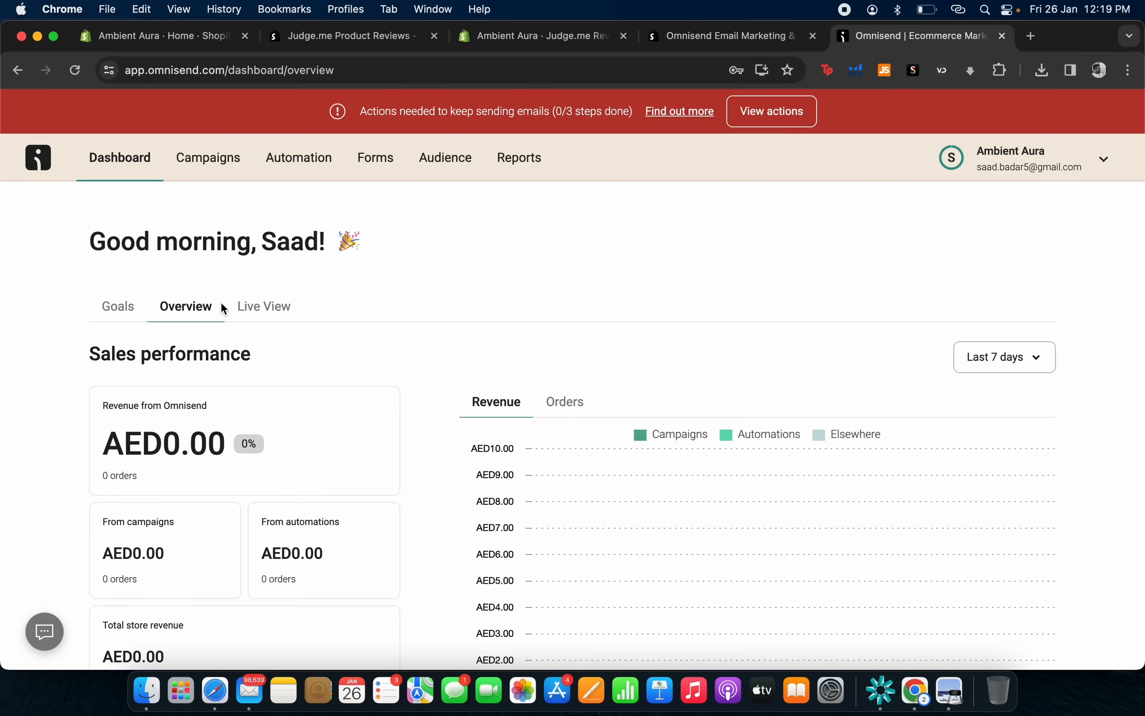
scroll(225, 309, down, 5)
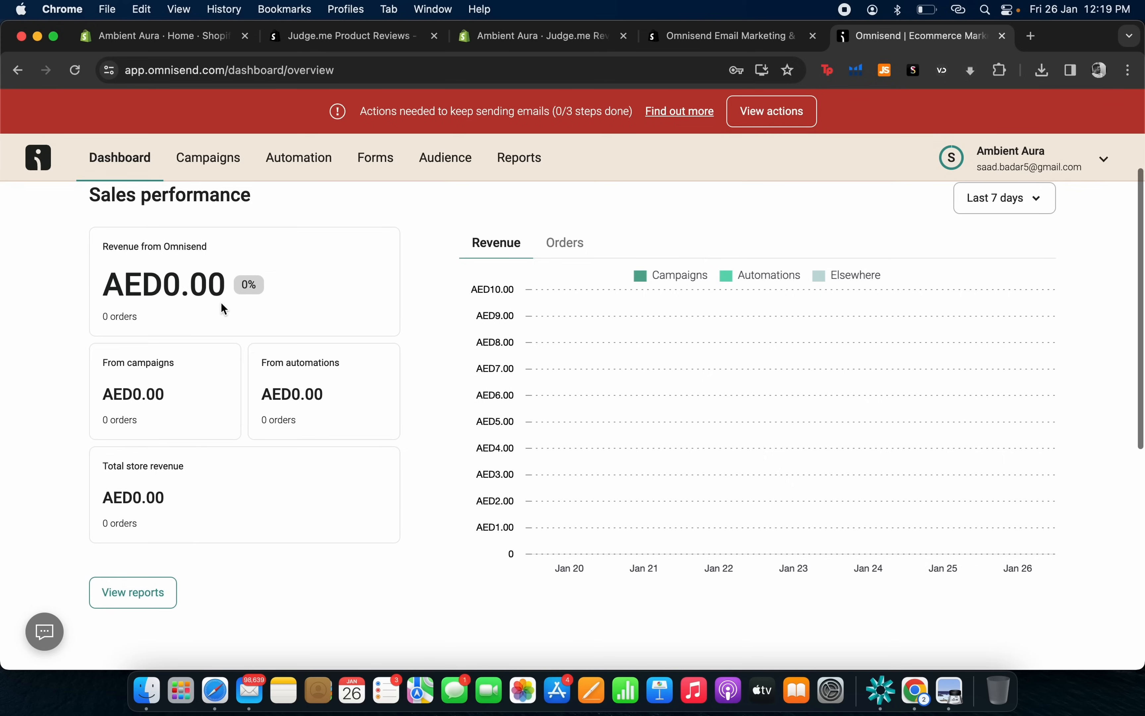
scroll(221, 303, up, 5)
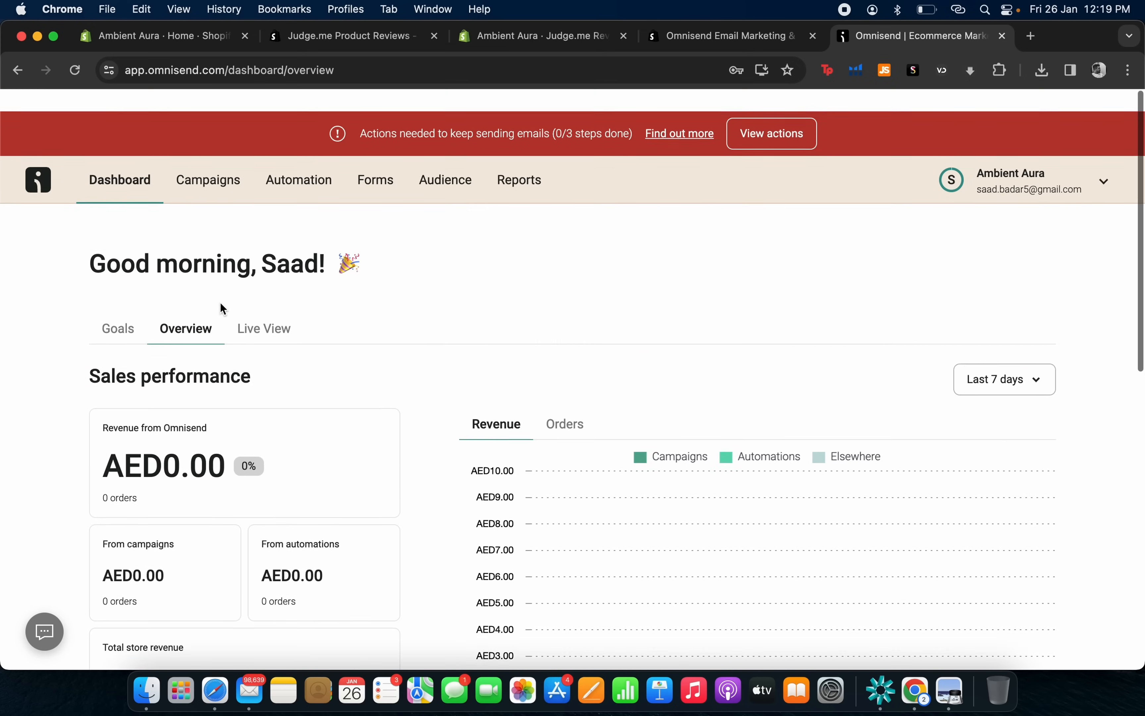
Go to Automation and begin setting up the Abandoned Cart & Checkout workflows.
click(291, 163)
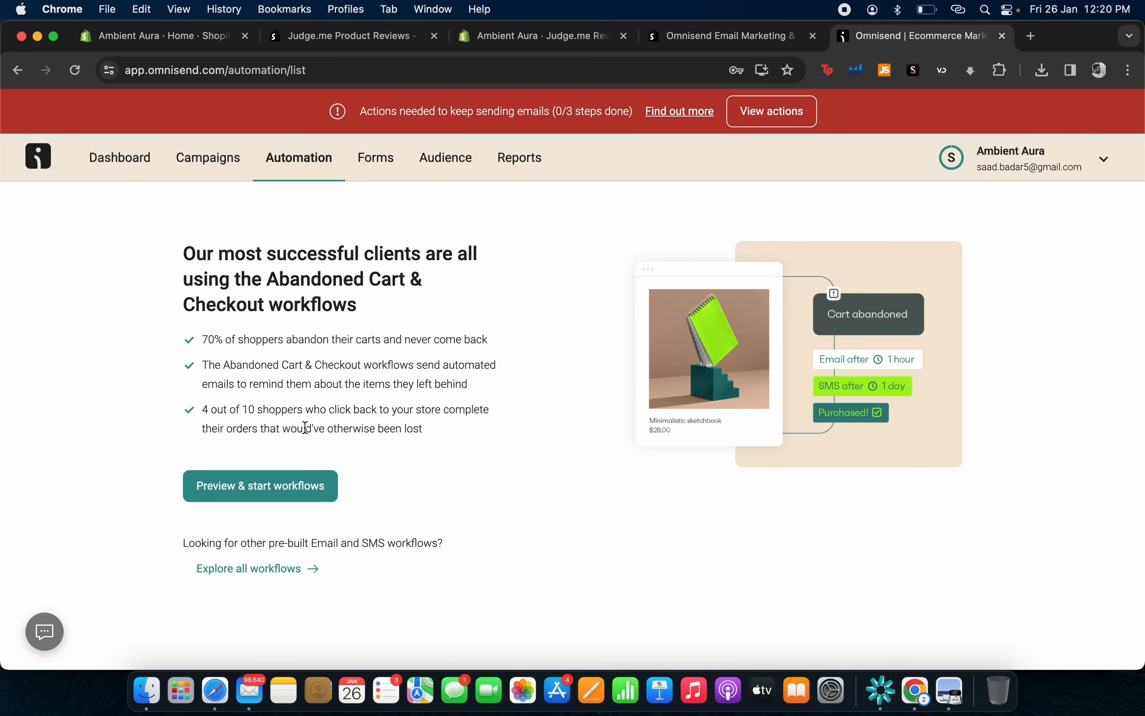
click(270, 493)
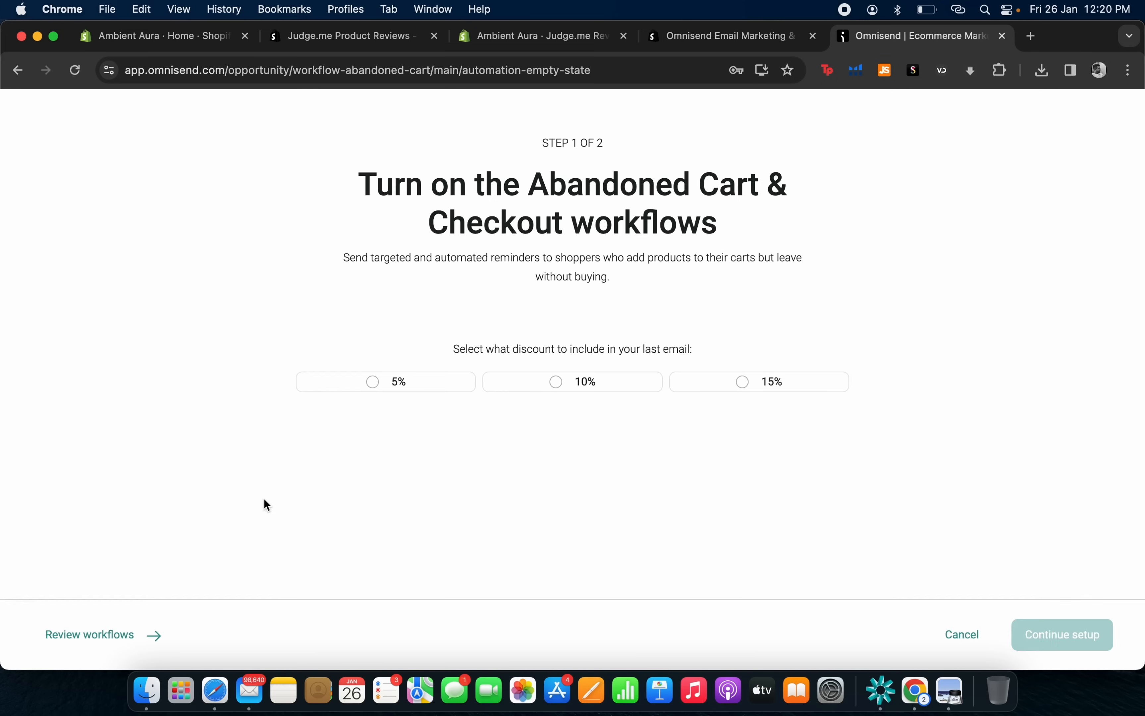
Choose a 10% last-email discount, continue to the SMS step, then cancel the workflow setup.
scroll(515, 479, down, 2)
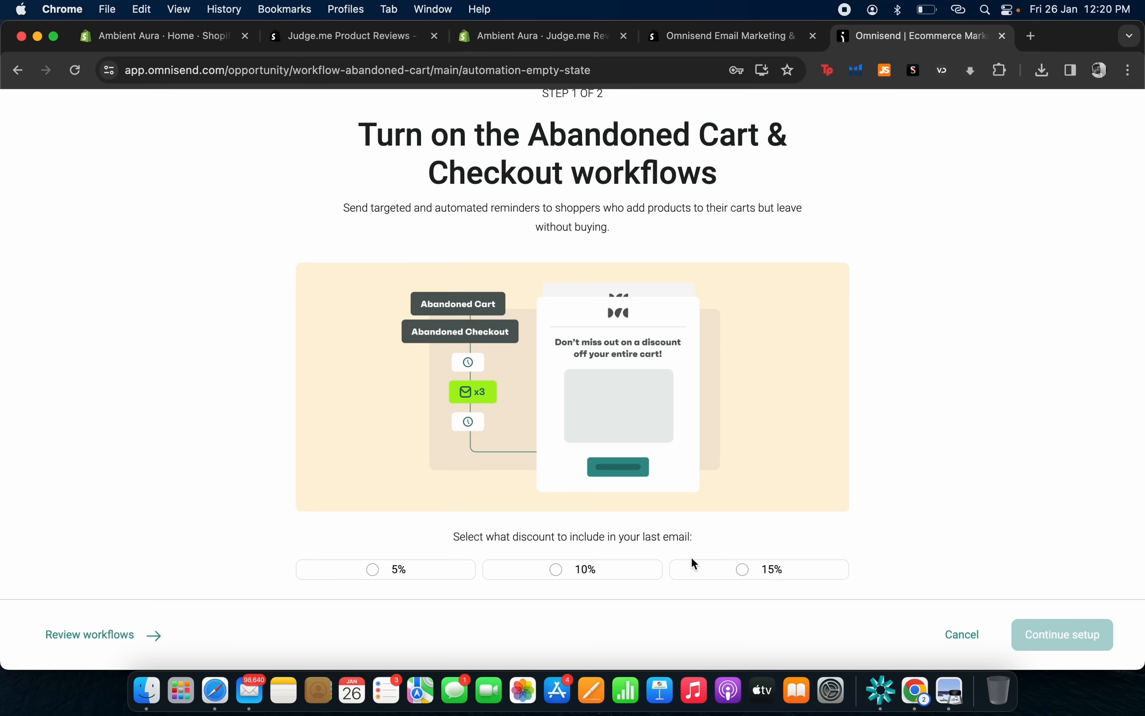
click(629, 577)
click(1027, 639)
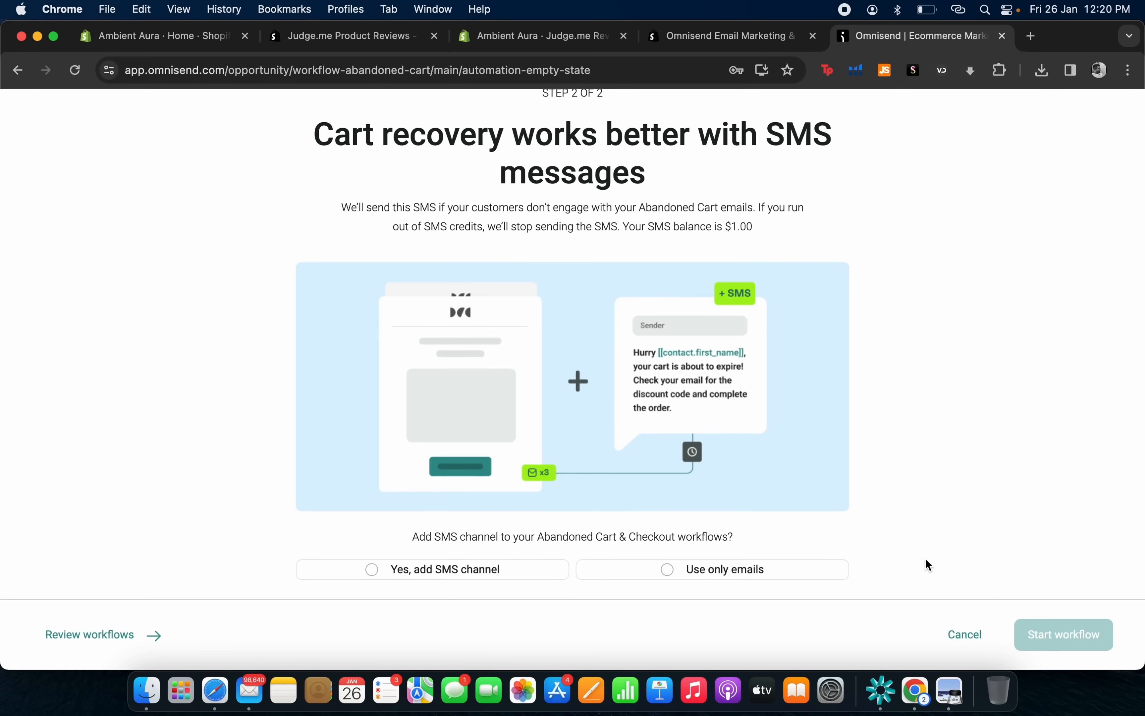
scroll(594, 563, up, 3)
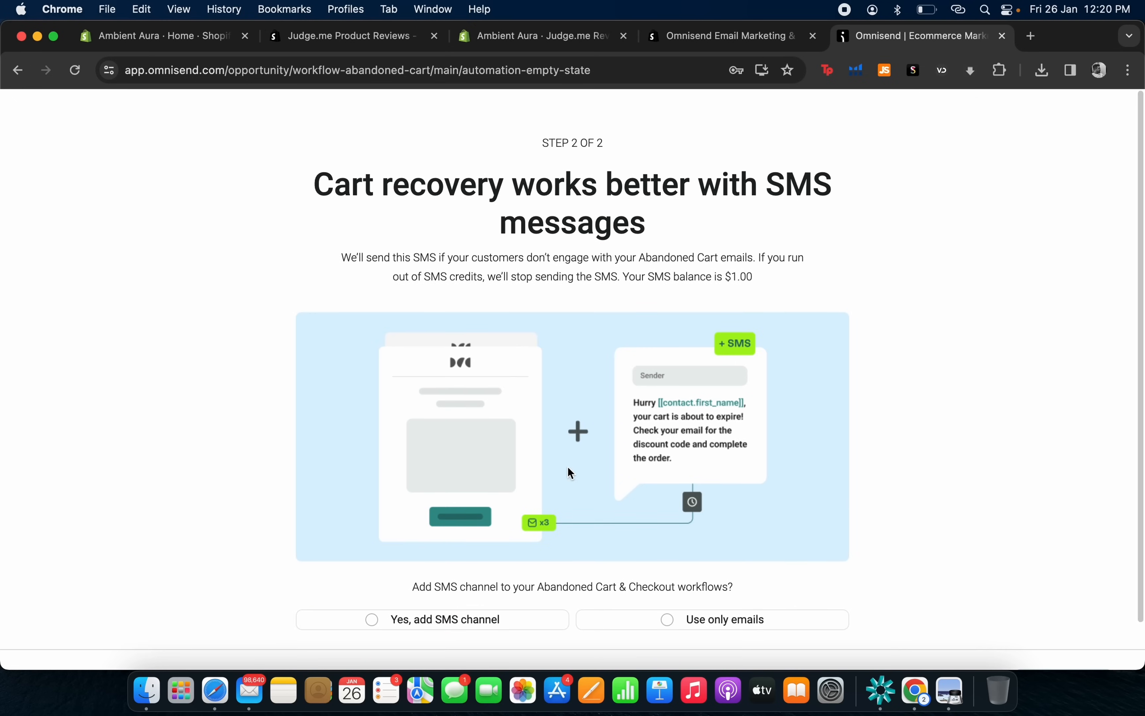
scroll(591, 559, down, 3)
click(964, 635)
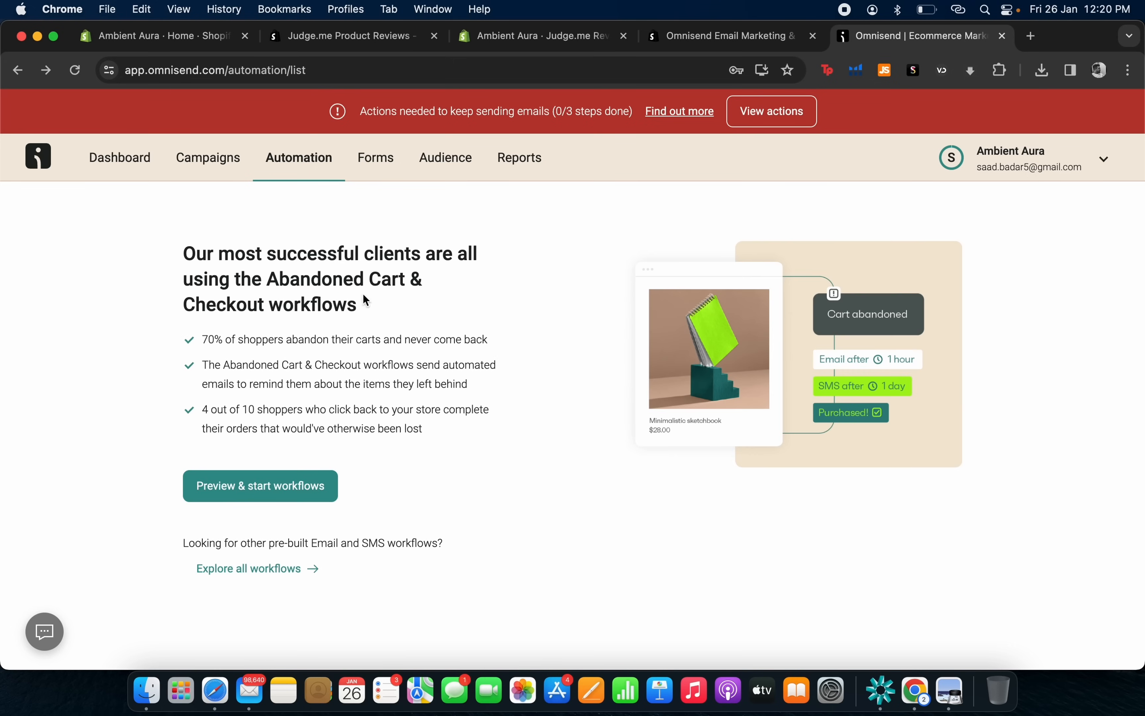
Start a new one-time email campaign, review its Email information form, then discard it.
click(203, 169)
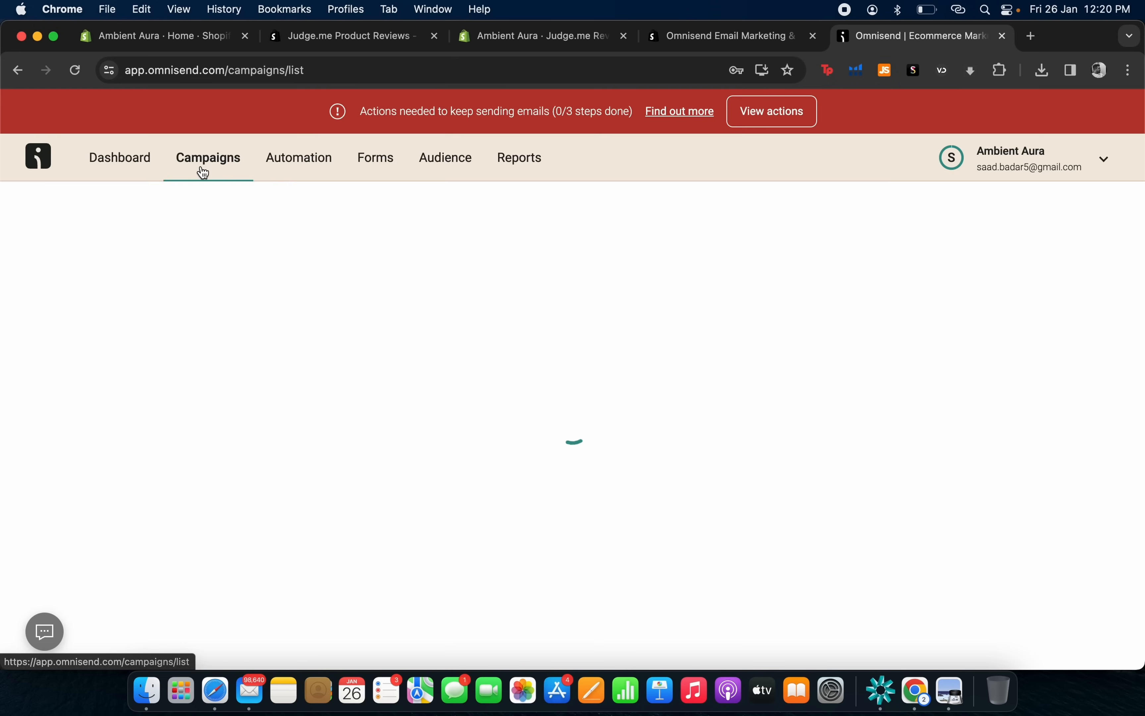
click(283, 476)
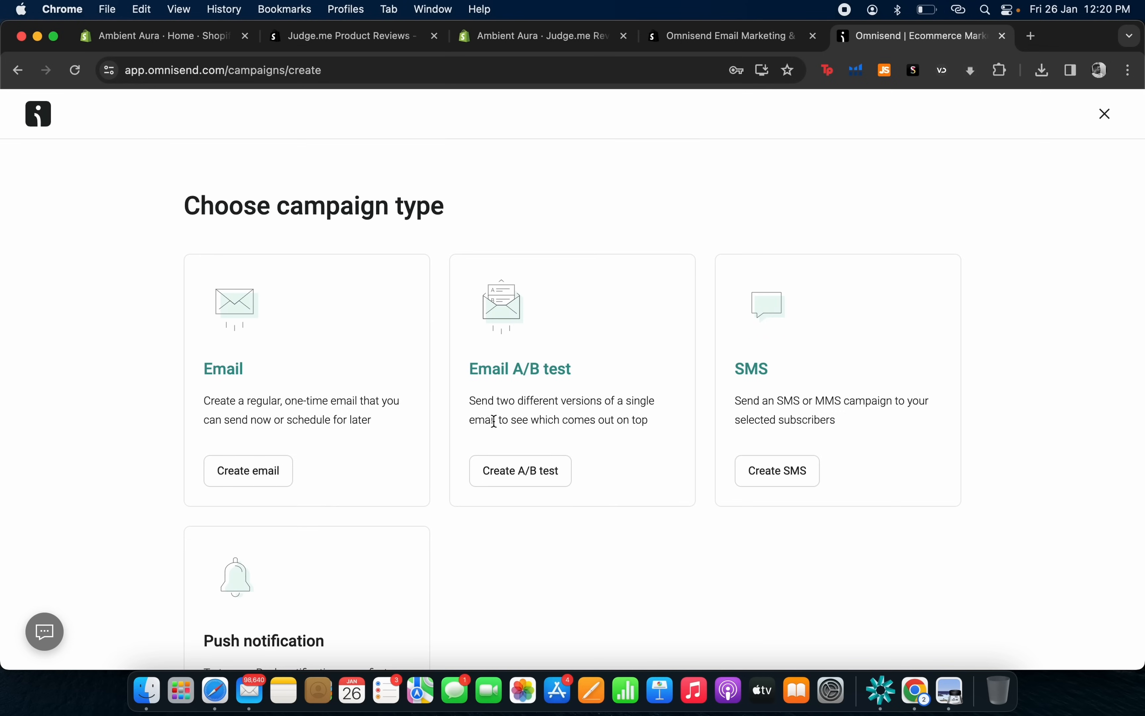
click(231, 484)
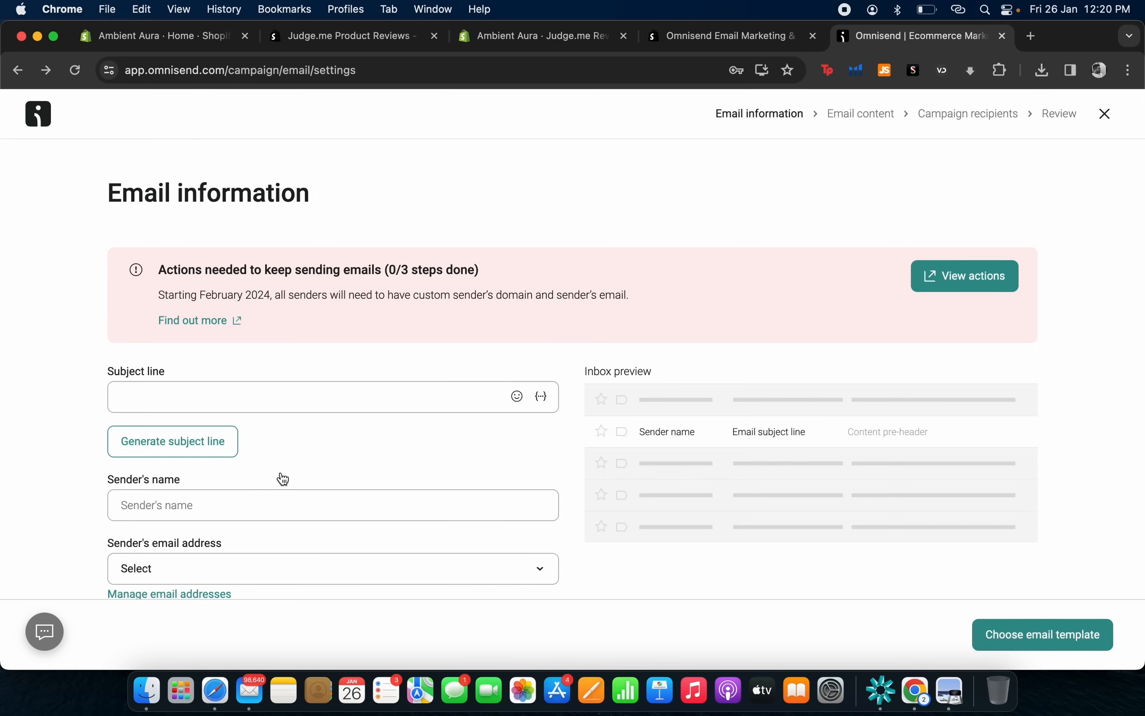
scroll(283, 479, down, 7)
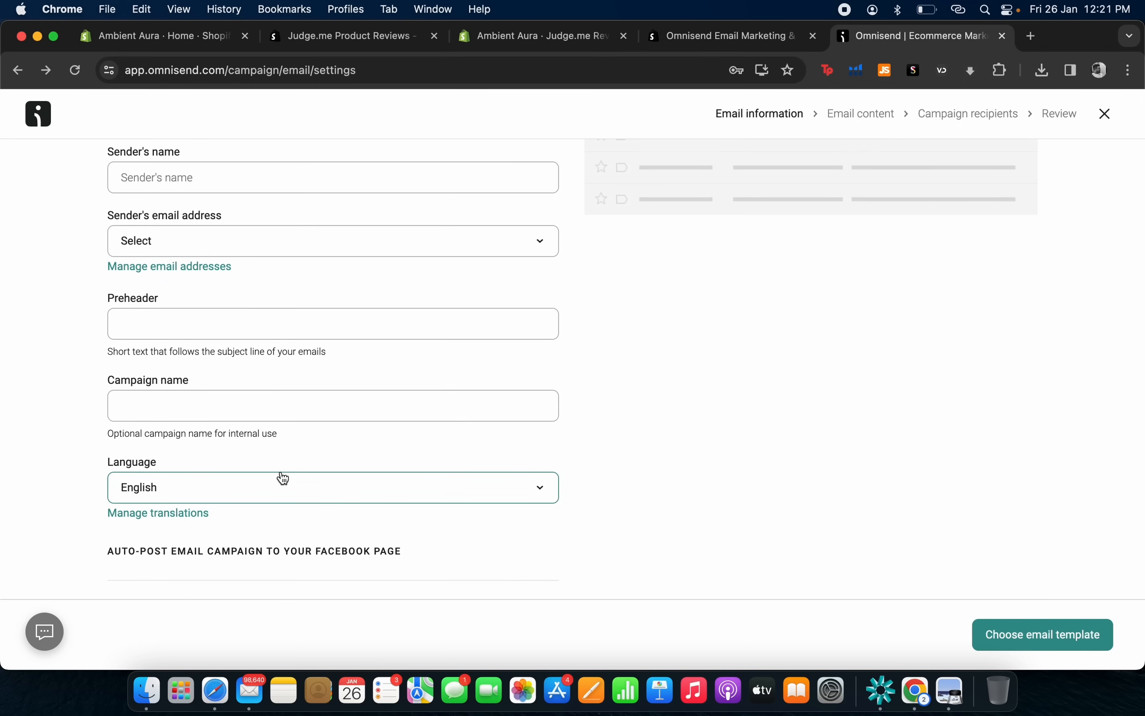
scroll(293, 473, up, 7)
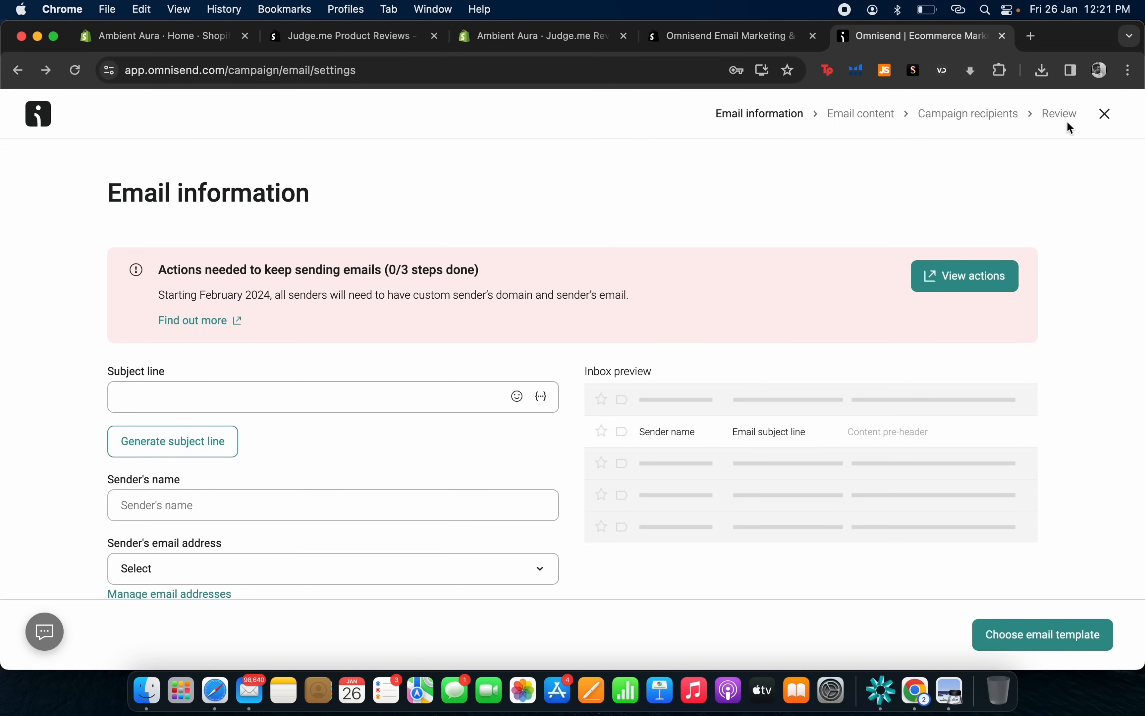
click(1106, 123)
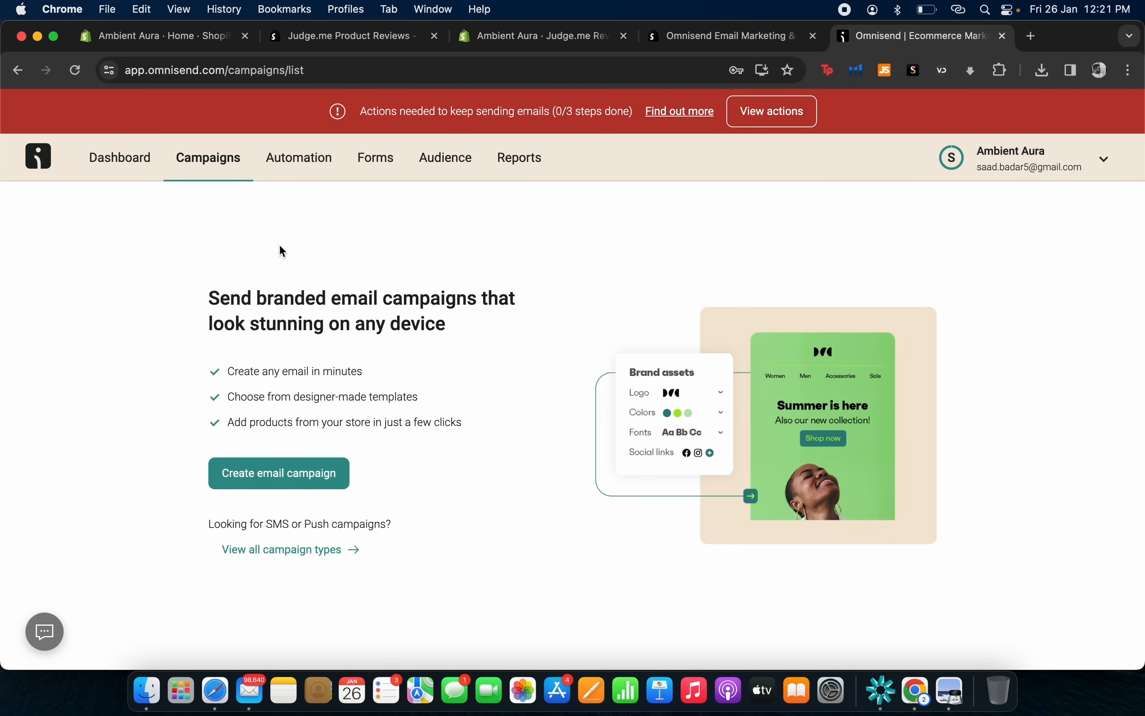
Launch the suggested 'Email & SMS branded Multi-step welcome discount' popup in the form editor.
click(358, 170)
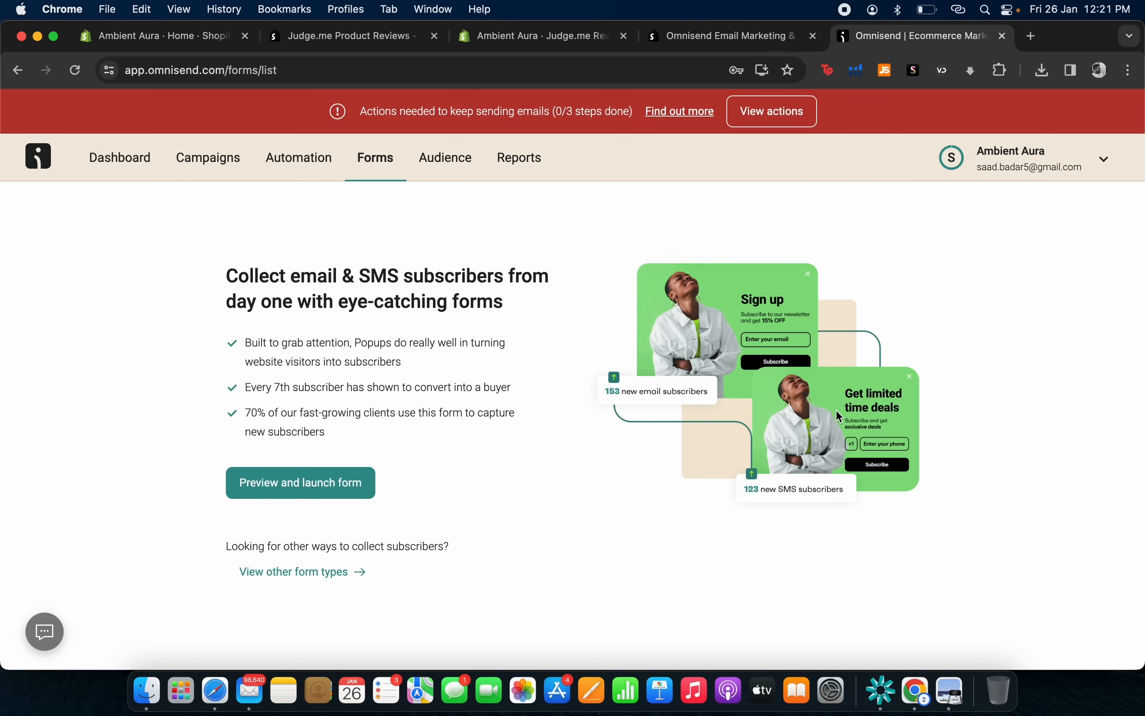
click(305, 497)
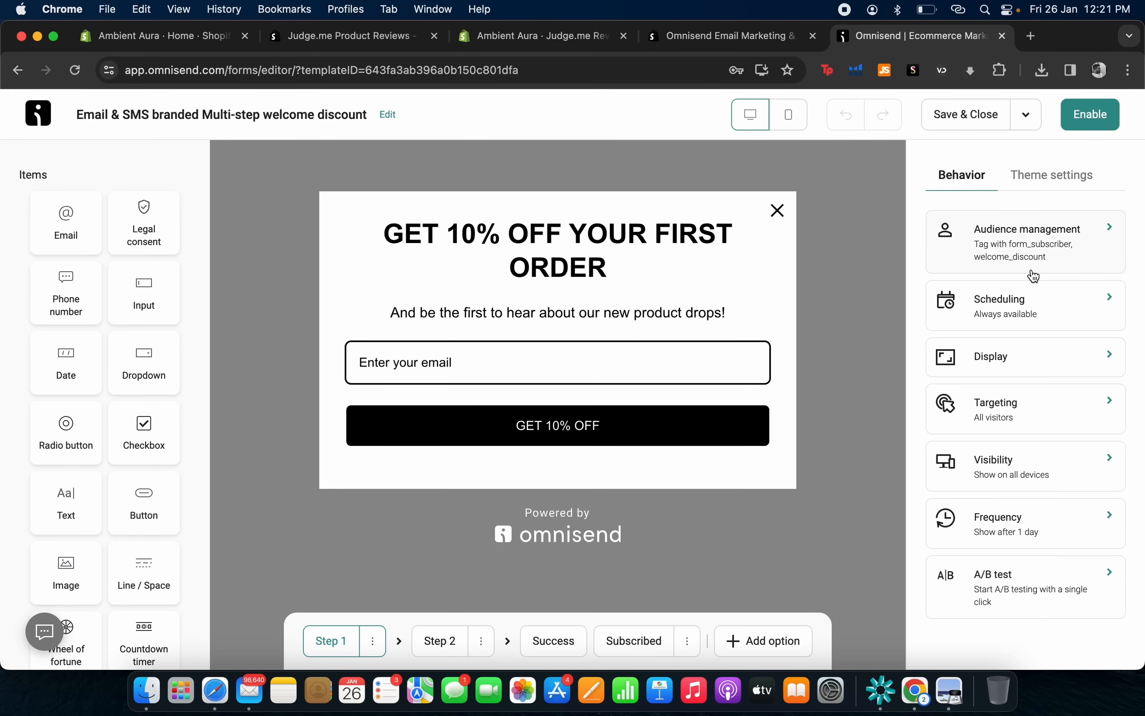
Change the popup's form layout to a background image banner across the top.
click(1088, 183)
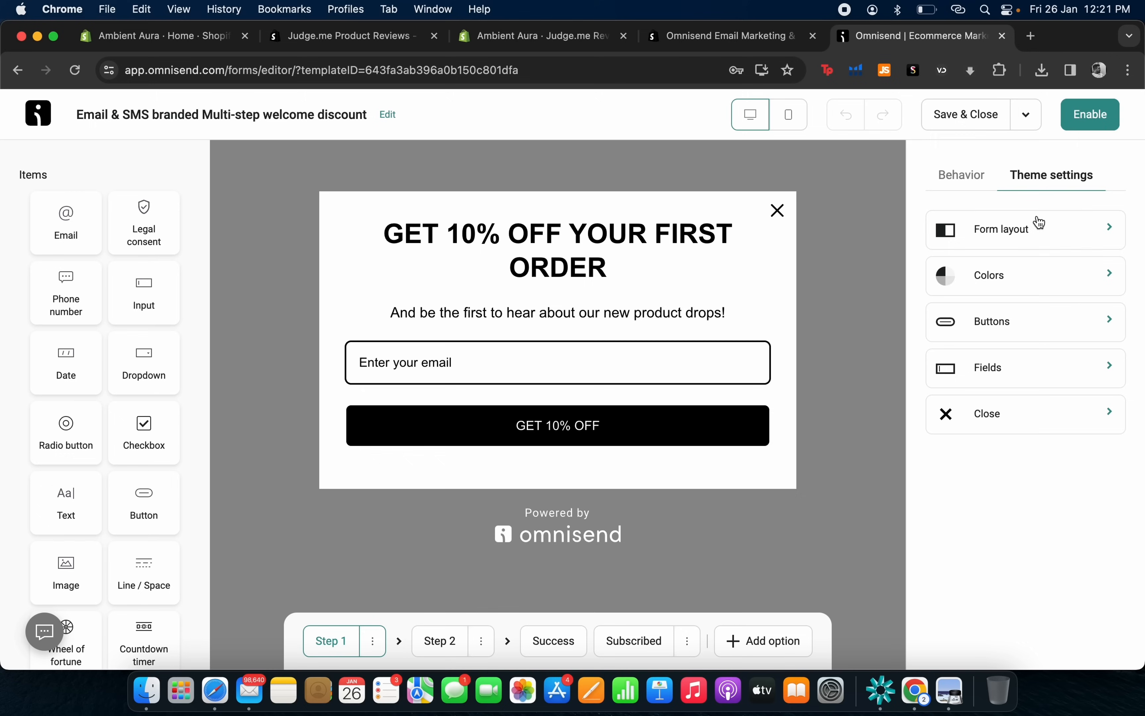
click(996, 232)
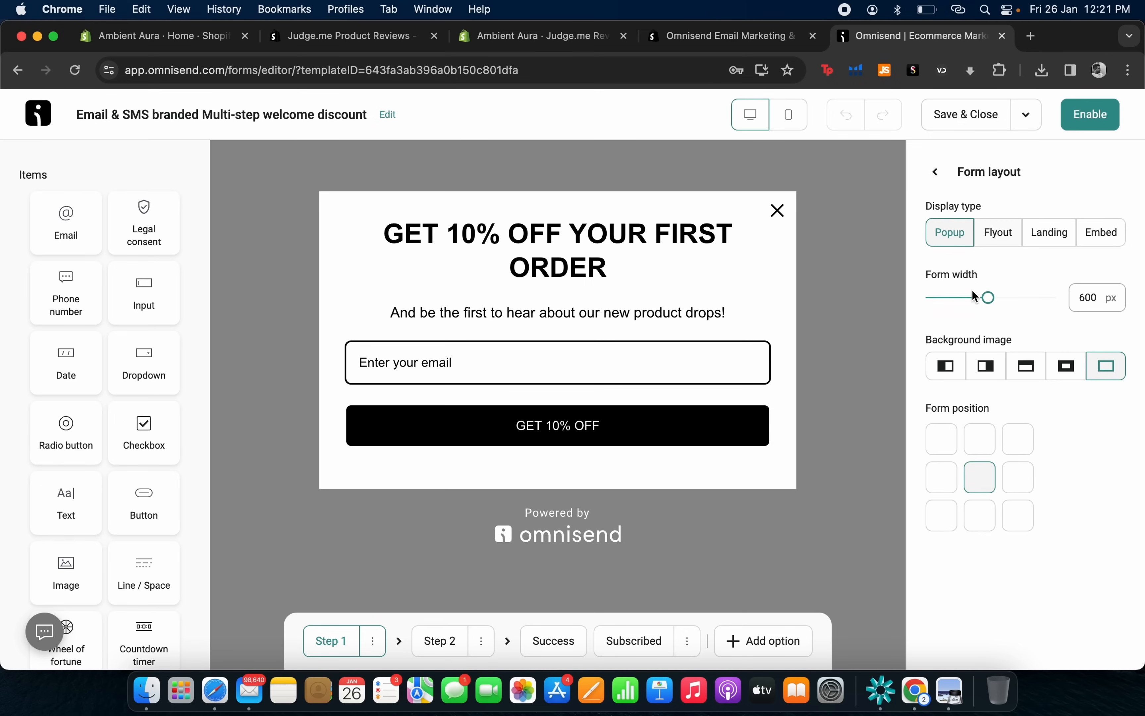
click(1067, 368)
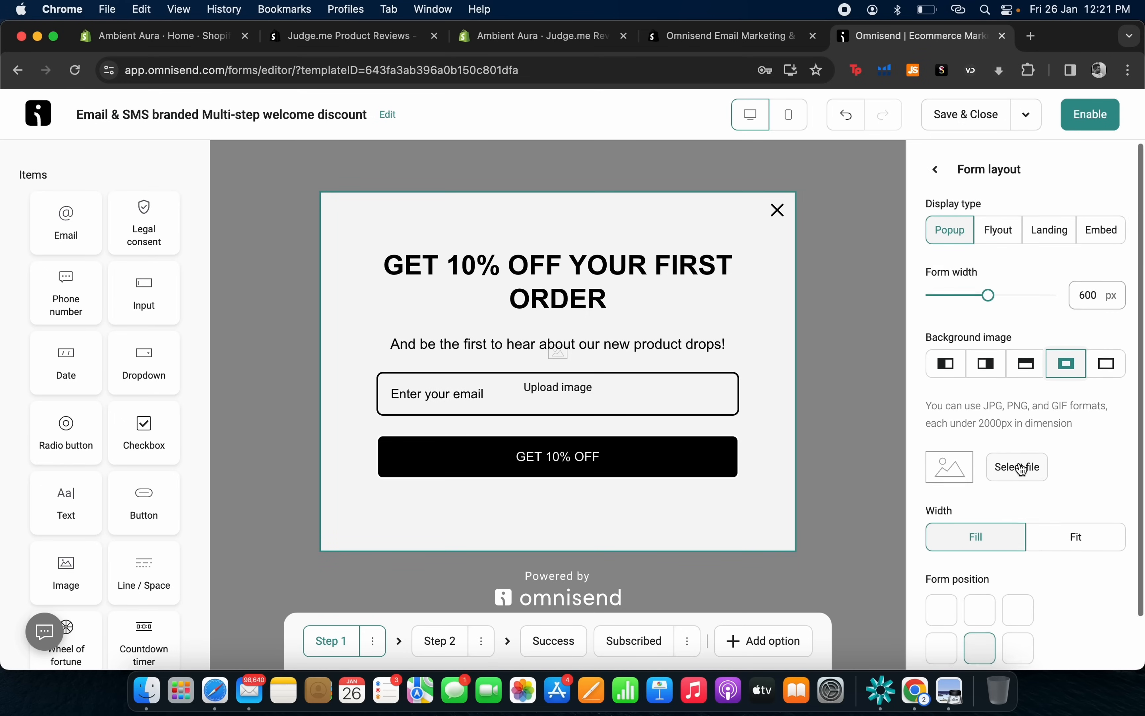
scroll(994, 502, down, 2)
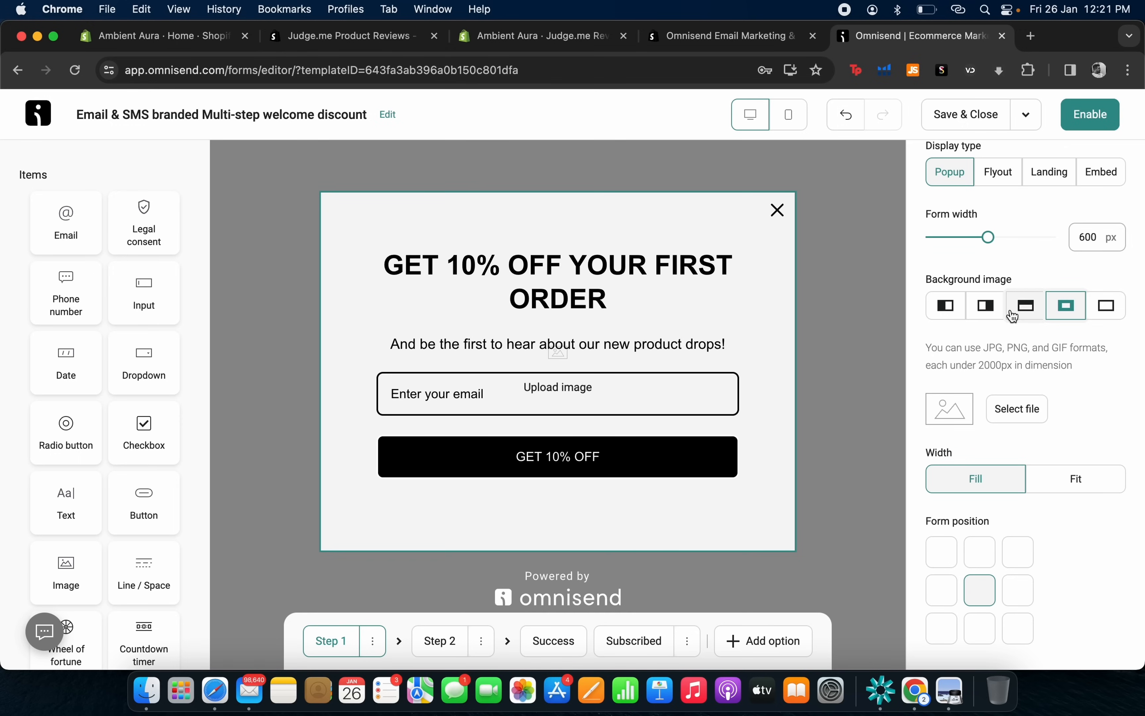
click(1027, 307)
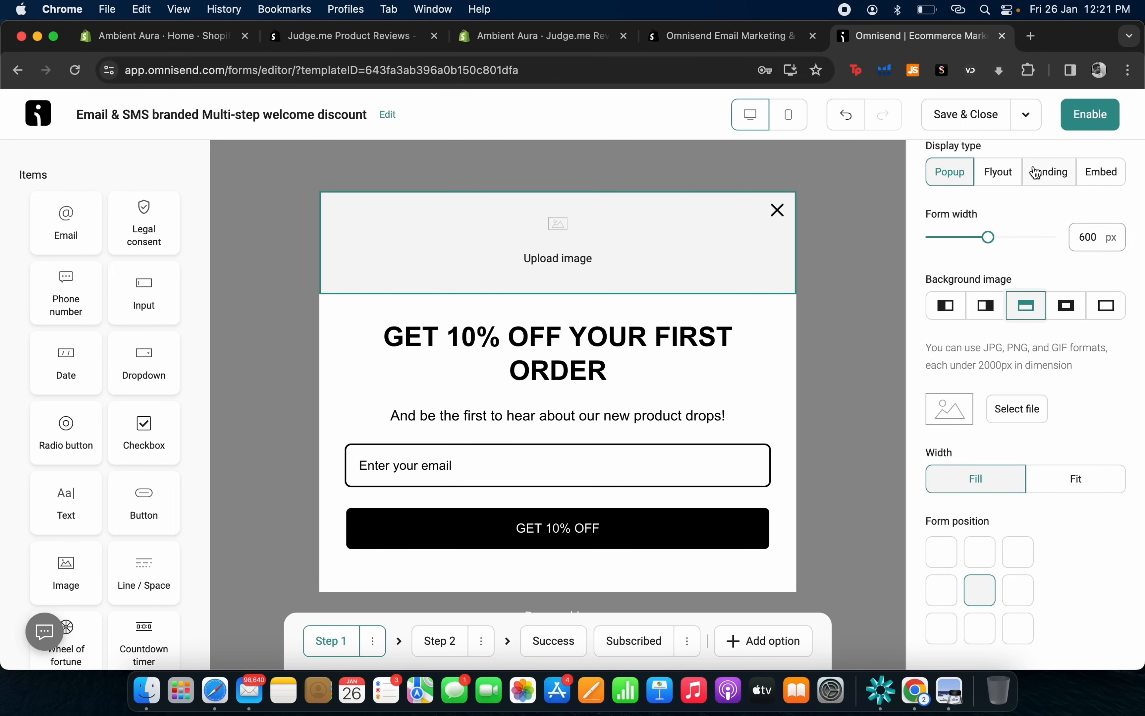
scroll(969, 255, up, 2)
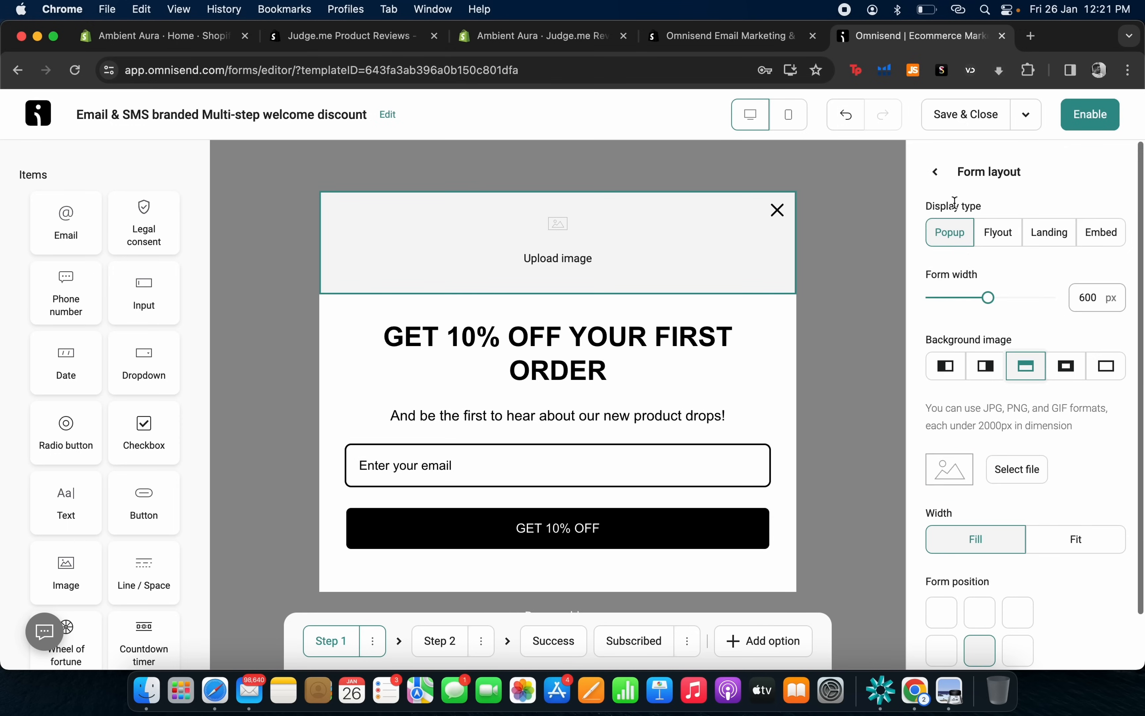
Bring up the popup's Behavior targeting settings for who sees the form.
click(935, 163)
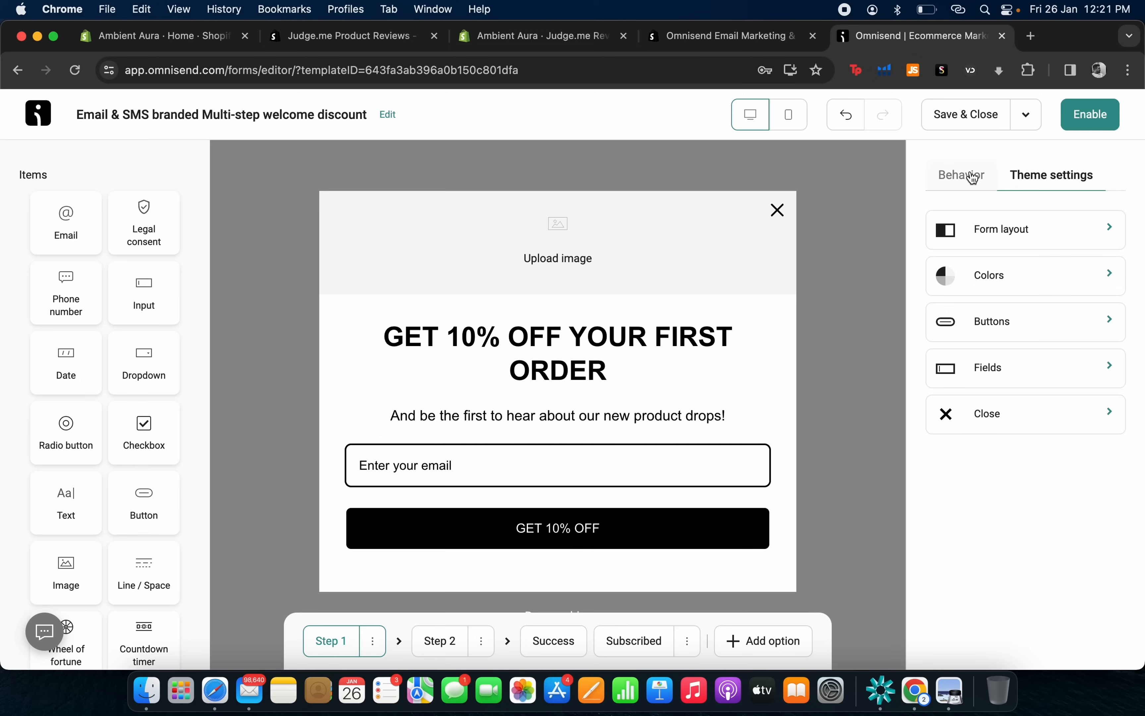
click(983, 177)
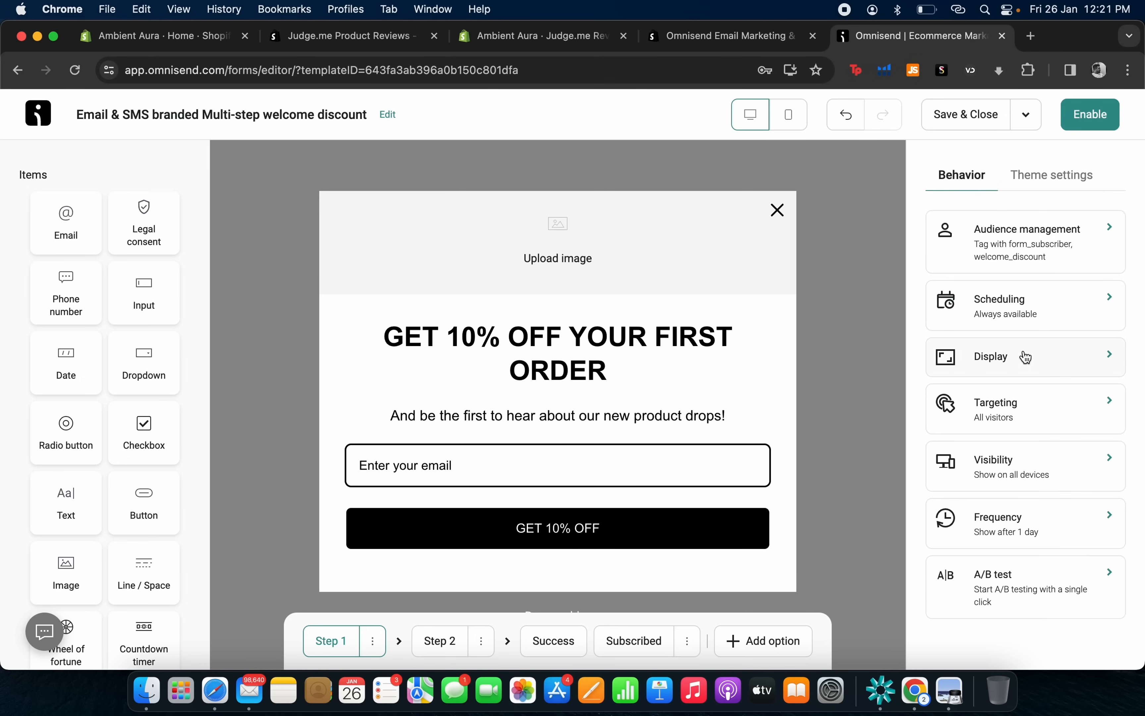
click(1051, 405)
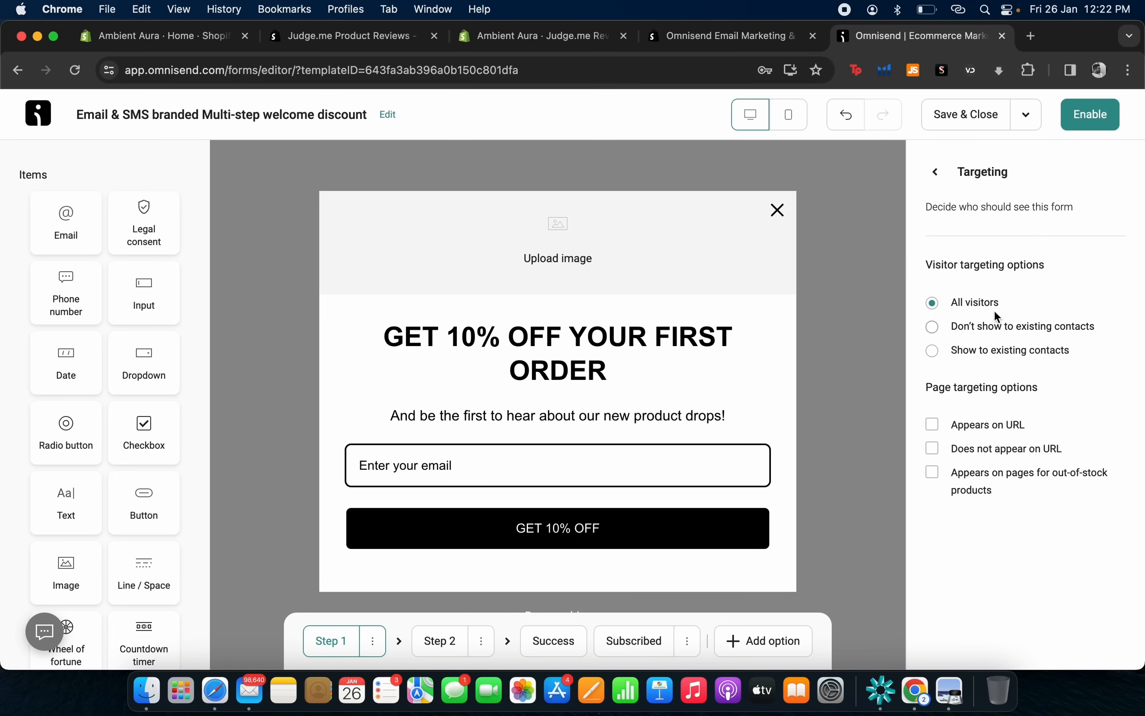
Switch visitor targeting from All visitors to 'Don't show to existing contacts'.
click(997, 332)
scroll(122, 516, down, 2)
scroll(121, 516, down, 8)
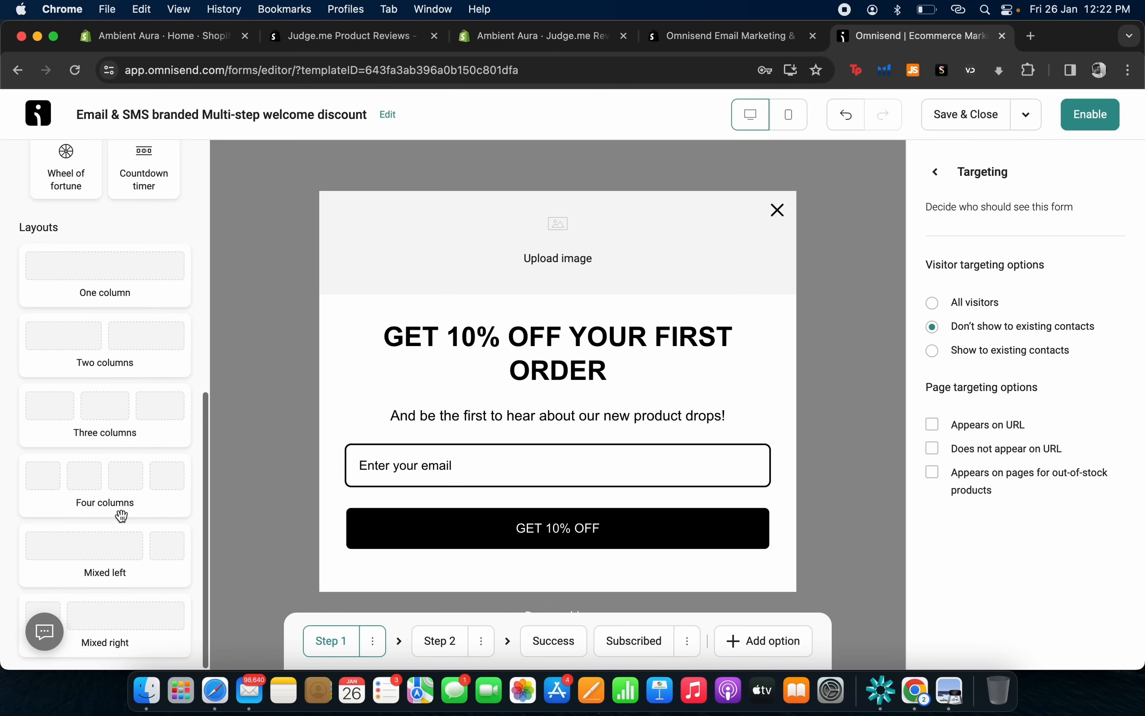
scroll(122, 516, up, 2)
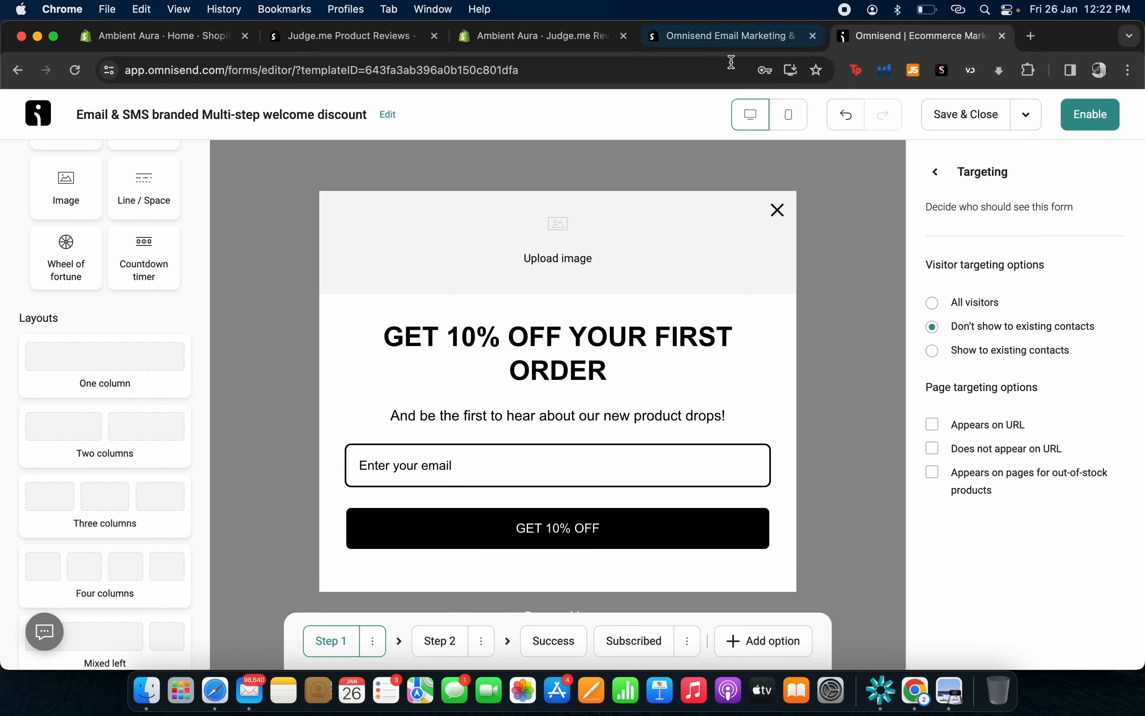